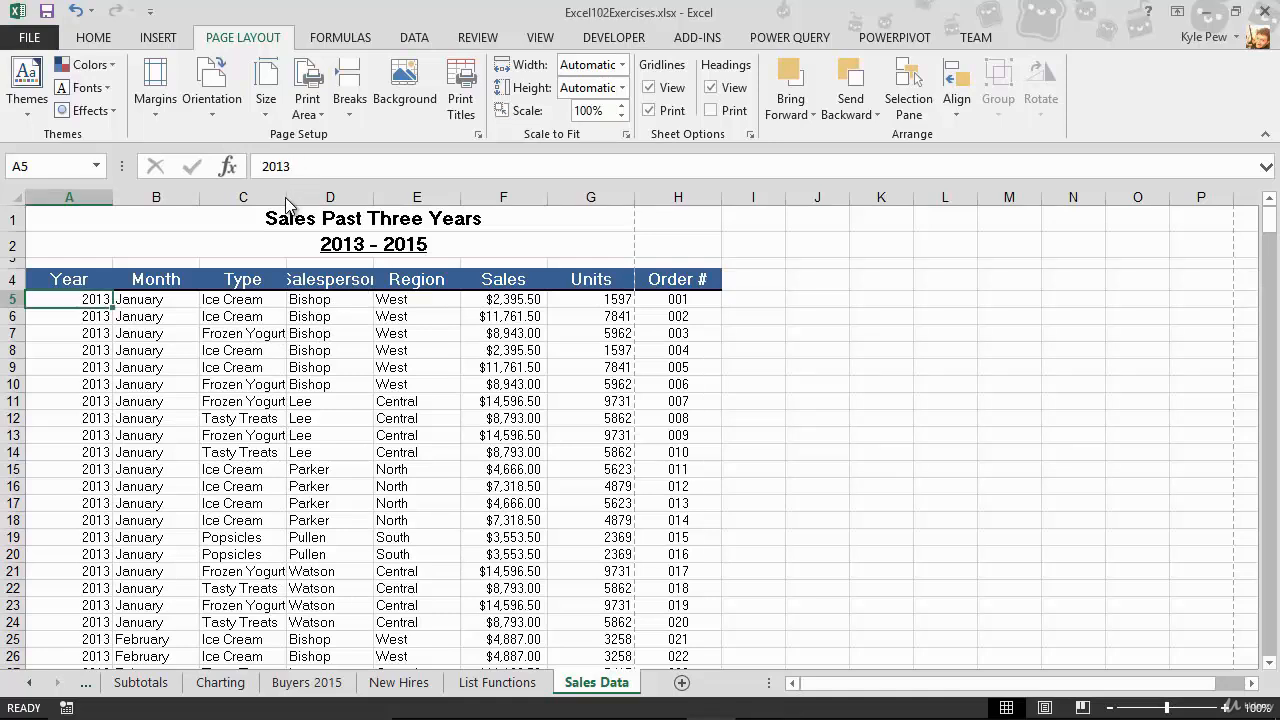
Widen the Type and Salesperson columns of the Sales Data sheet so their entries and headings fit fully
left_click_drag(286, 197, 299, 195)
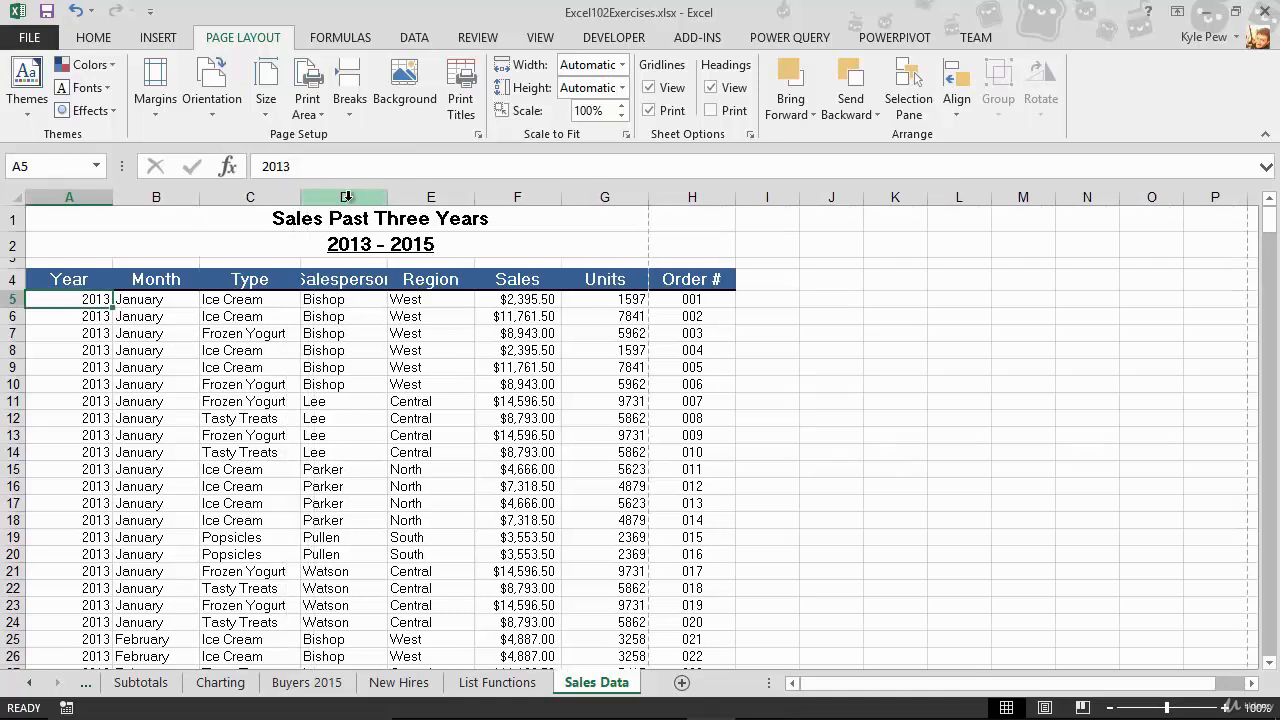
left_click_drag(387, 197, 407, 200)
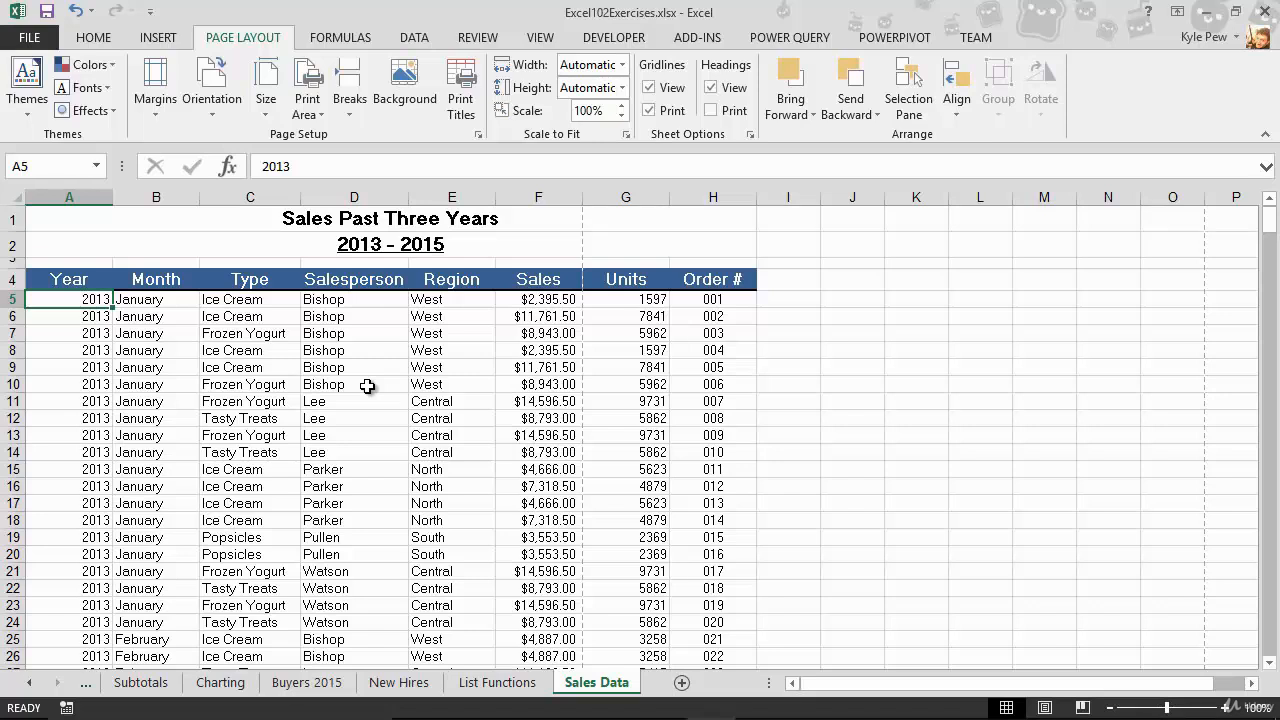
Preview the printed Sales Data sheet, compare the column headings on pages 1 and 2, and return to the worksheet
left_click(37, 42)
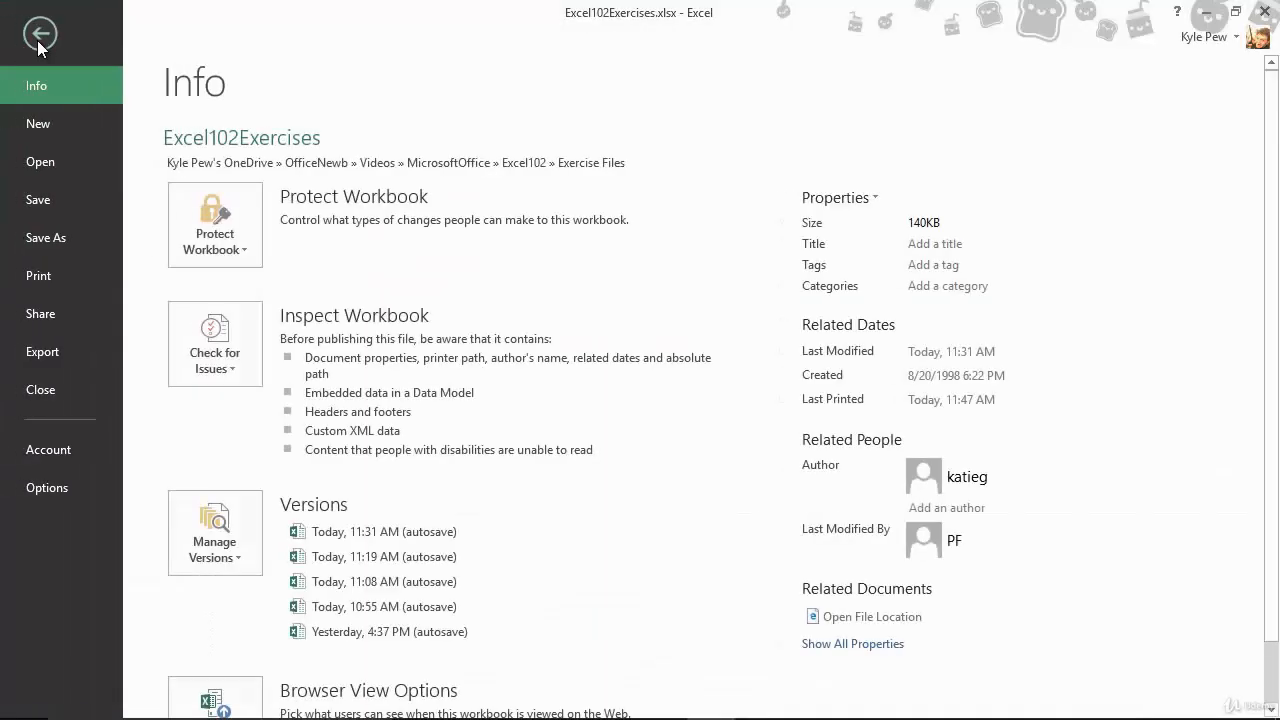
left_click(45, 288)
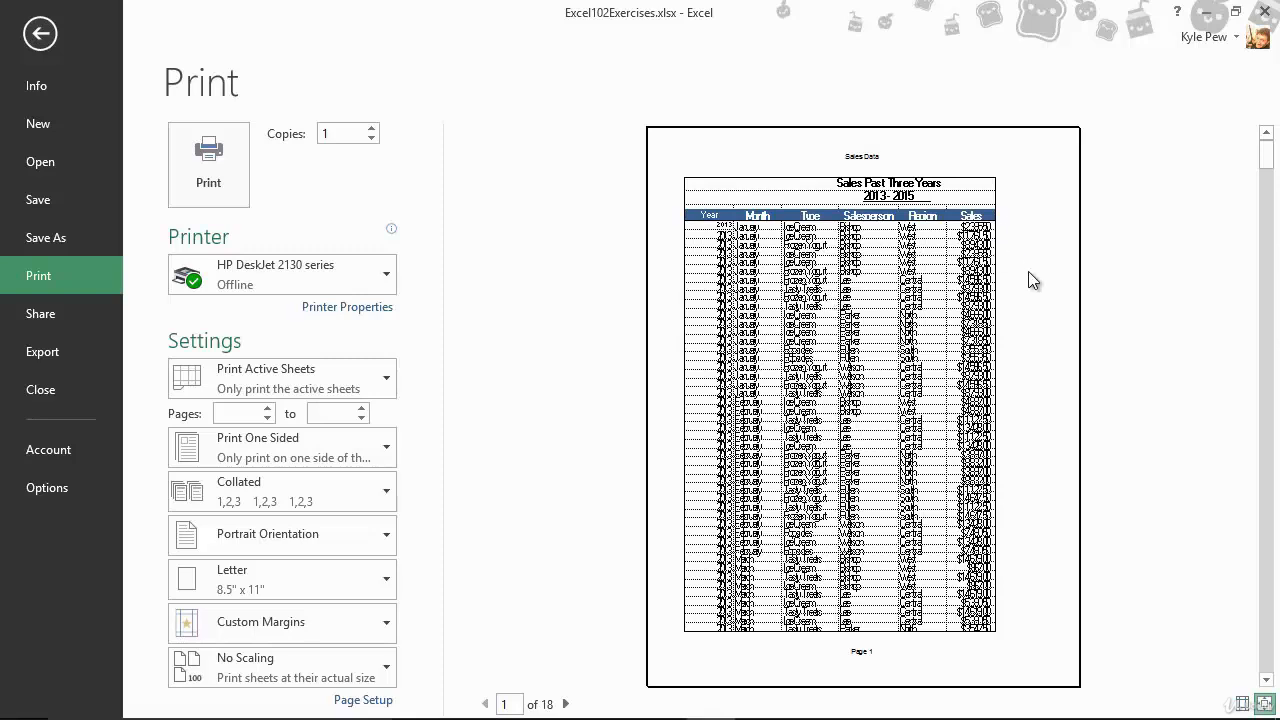
left_click(566, 705)
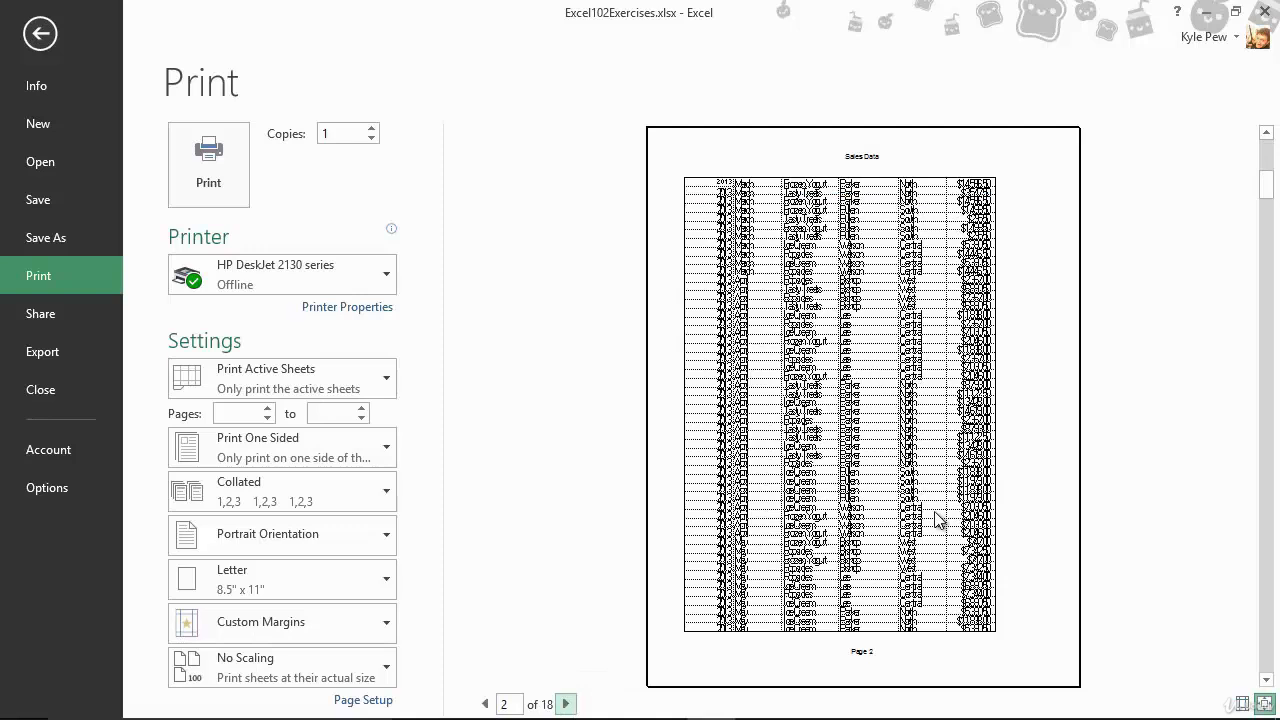
left_click(484, 704)
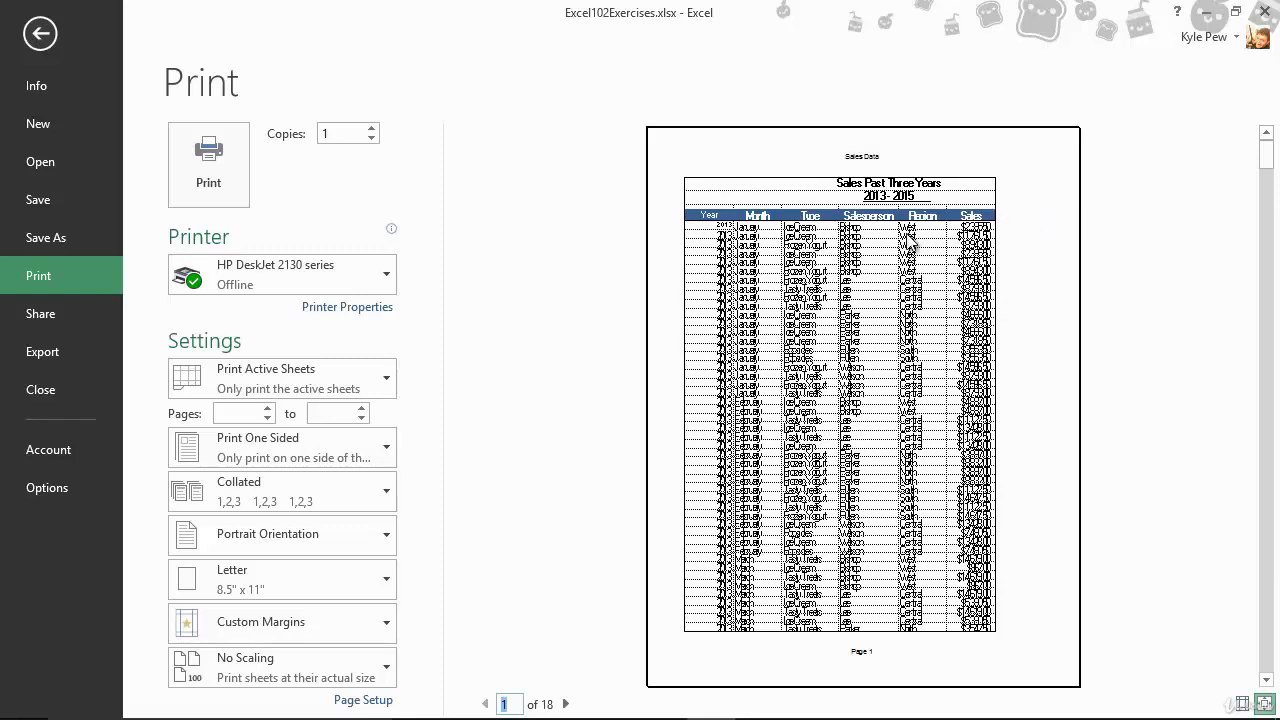
left_click(566, 705)
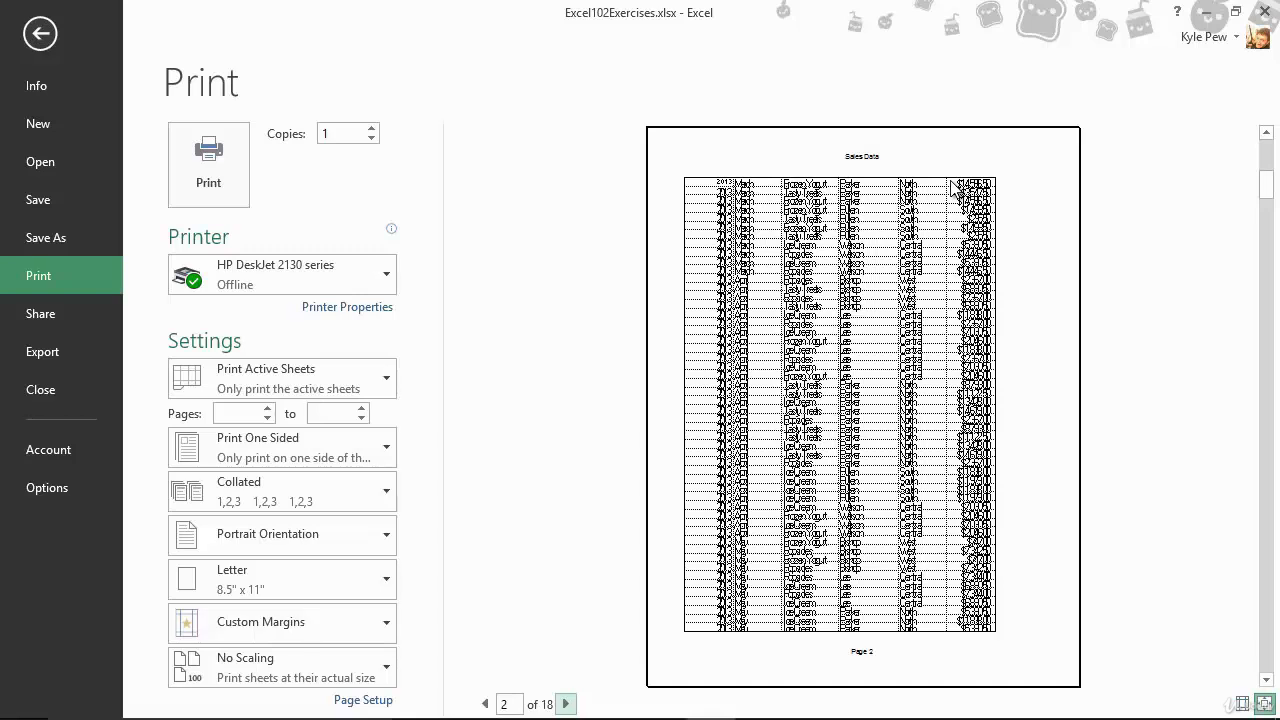
left_click(38, 36)
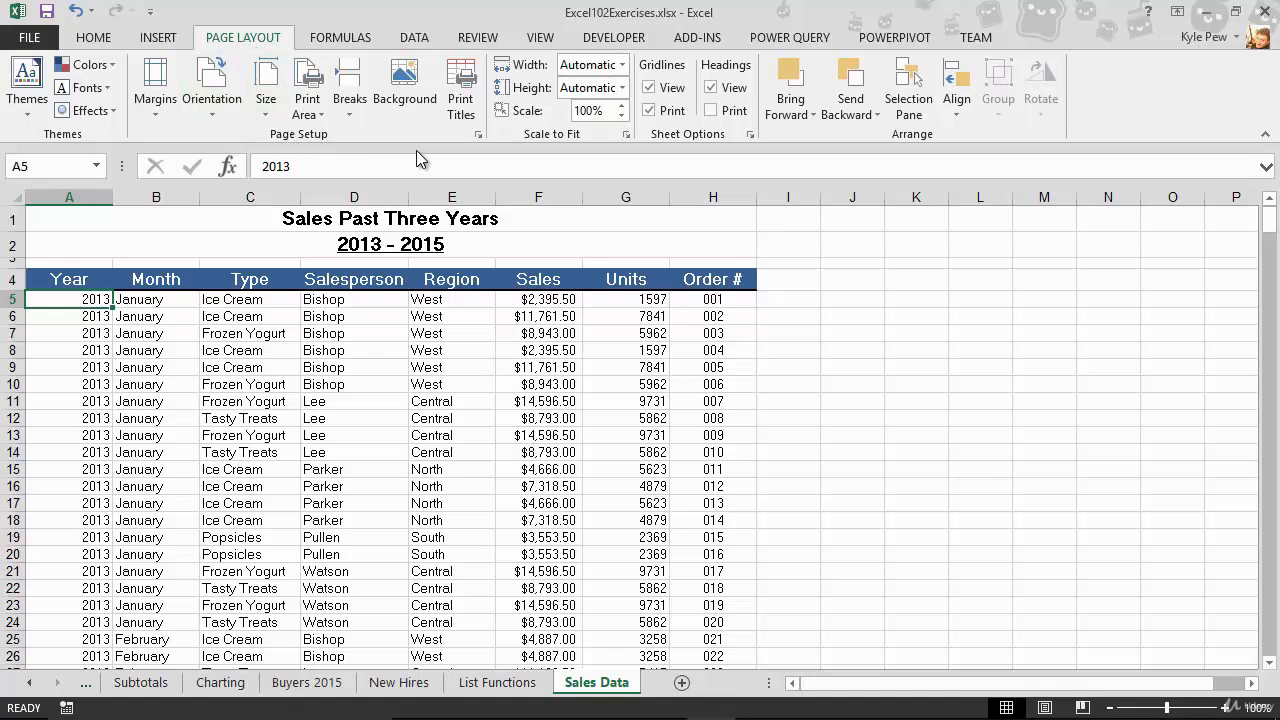
Set row 4 ($4:$4) to repeat at the top of every printed page and open the print preview
left_click(470, 110)
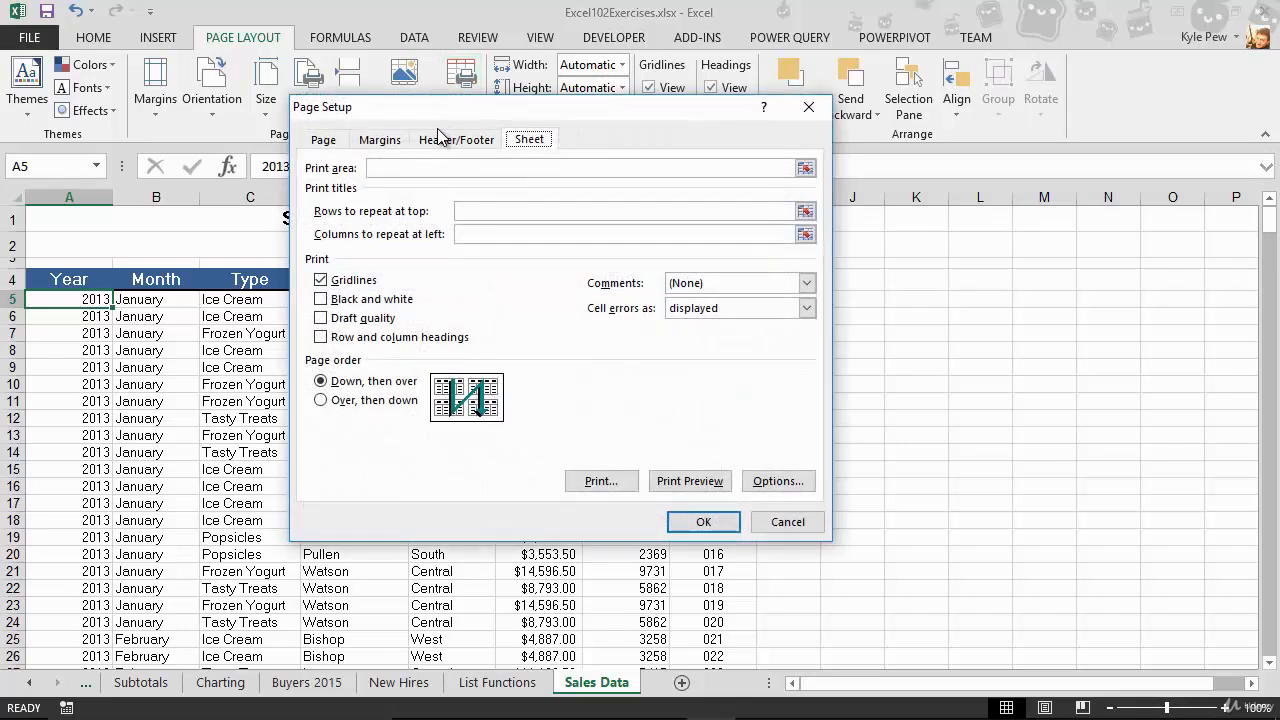
left_click_drag(438, 130, 338, 325)
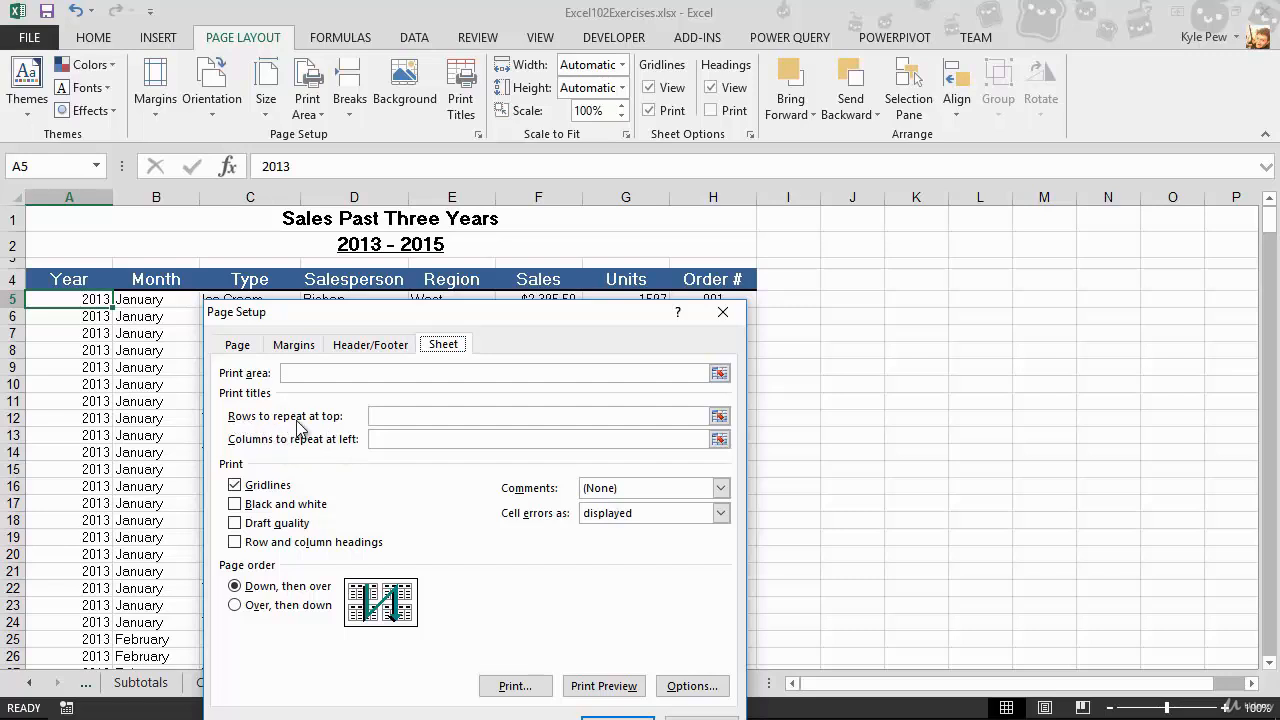
left_click(387, 419)
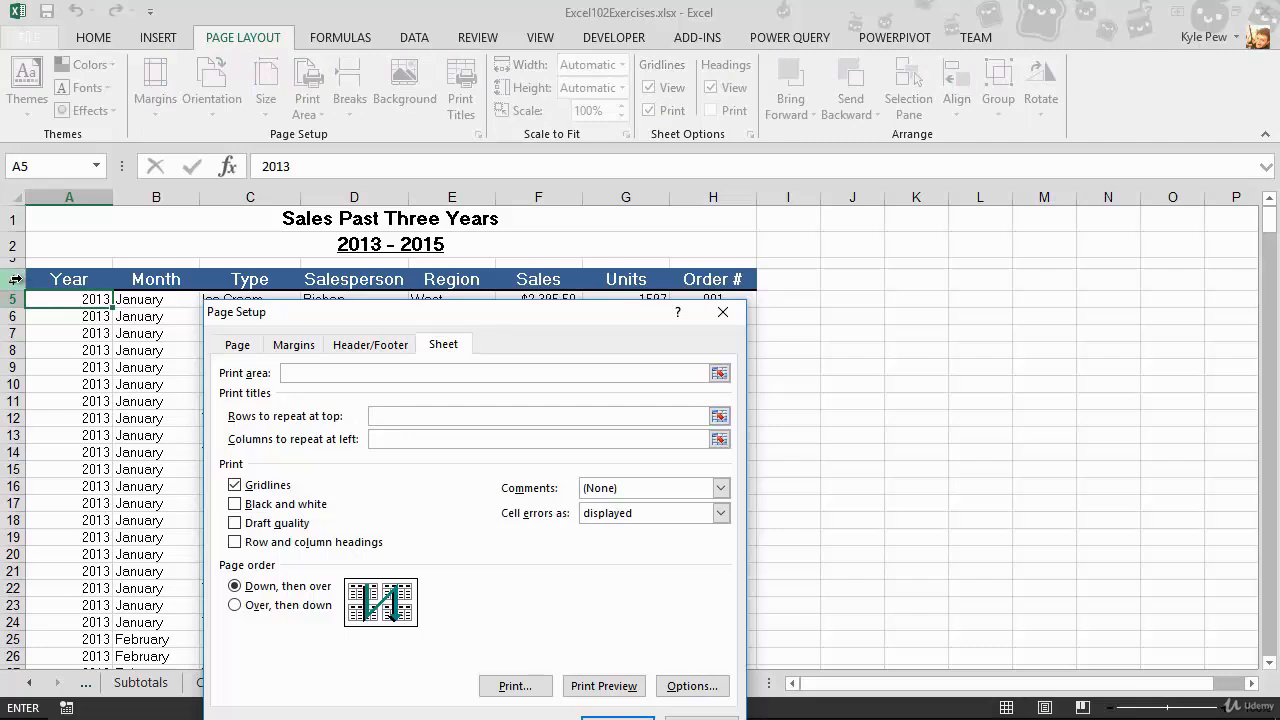
left_click(14, 281)
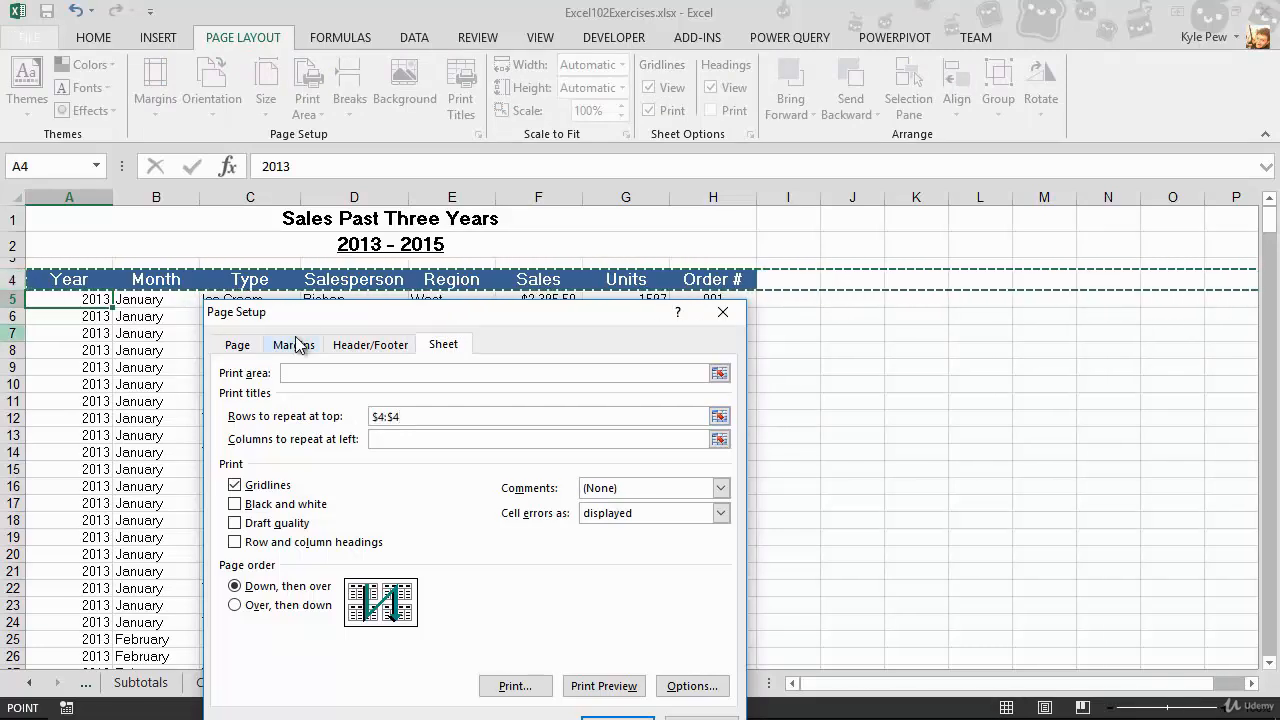
left_click_drag(302, 314, 254, 229)
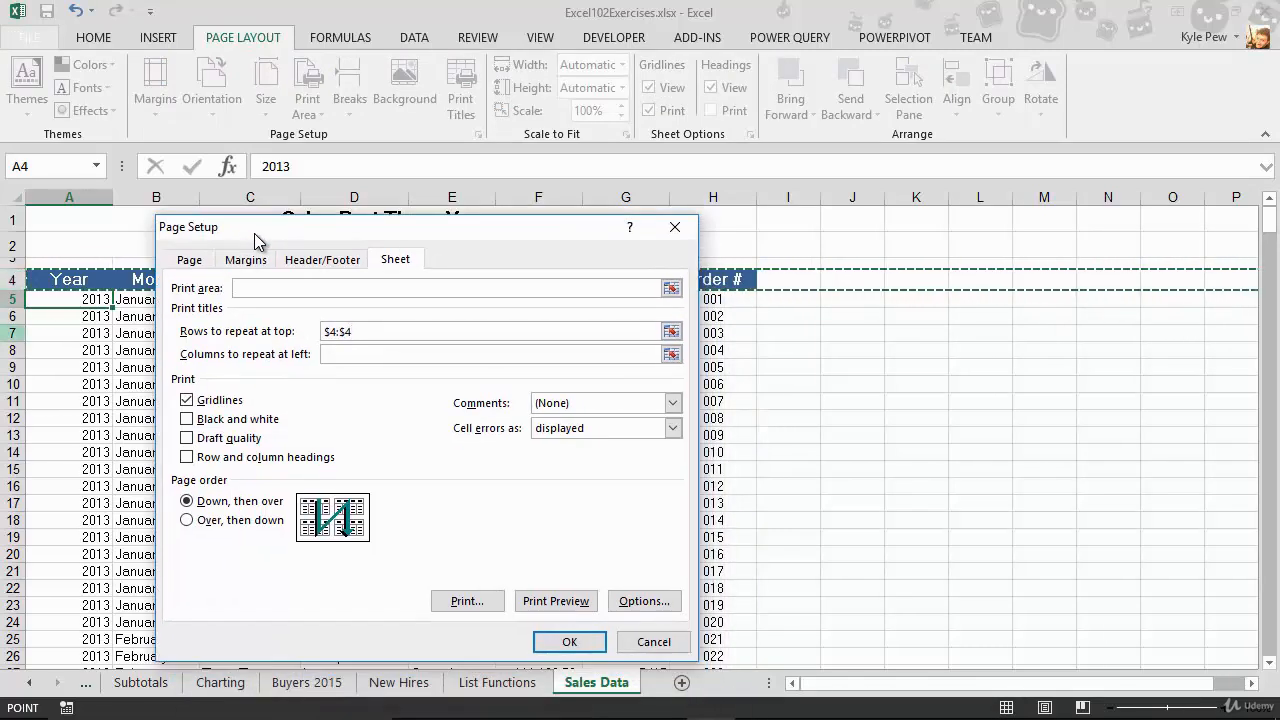
left_click(560, 603)
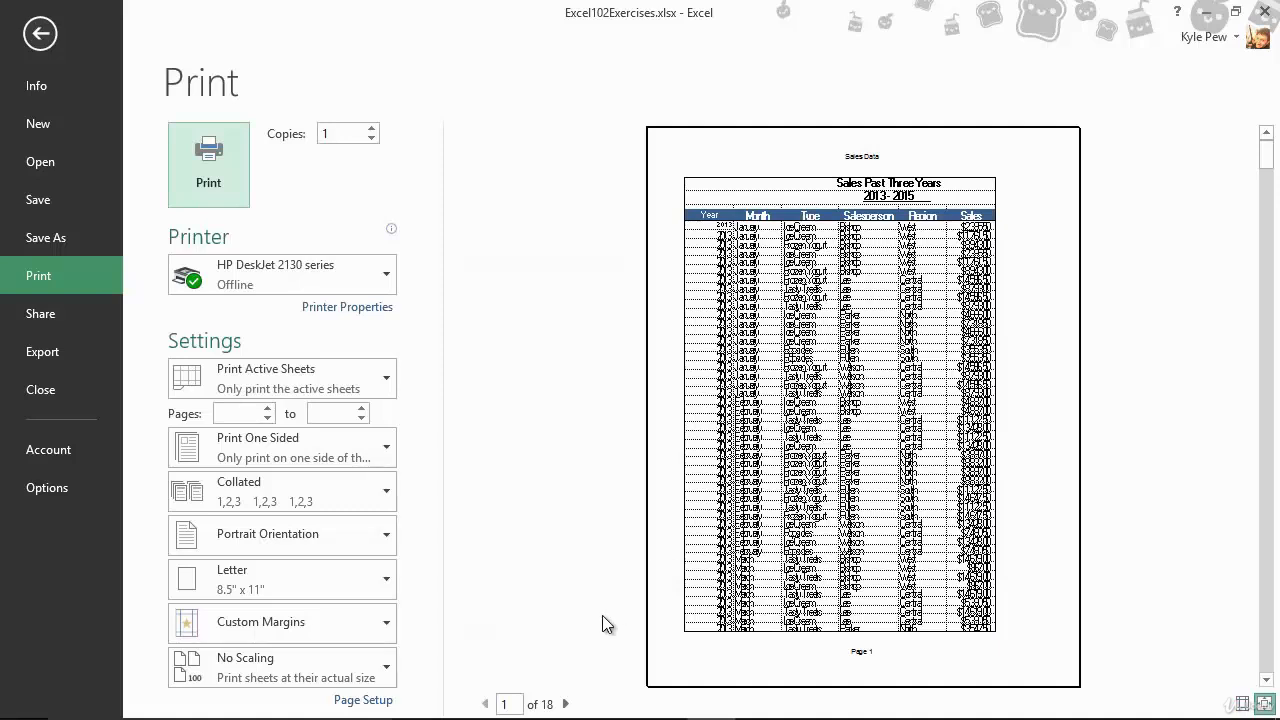
Go through the print preview up to page 10 to check the headings and how the columns are split across pages
left_click(566, 705)
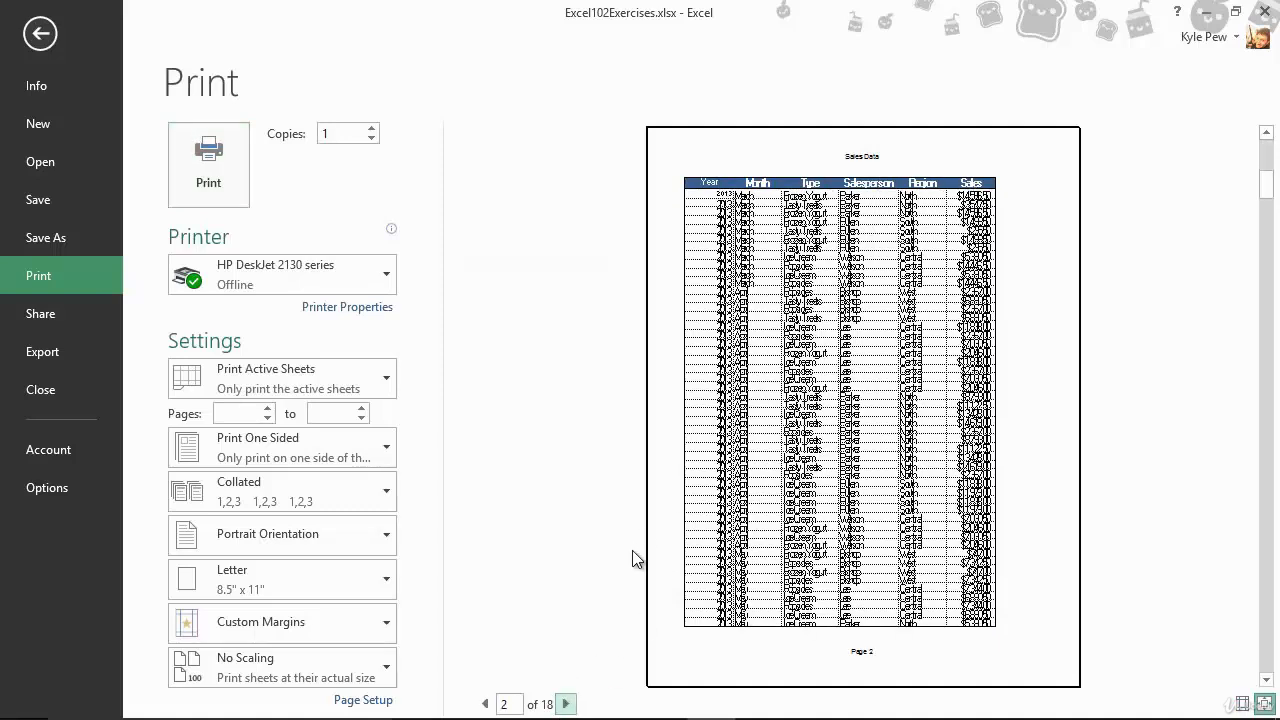
left_click(566, 704)
left_click(566, 705)
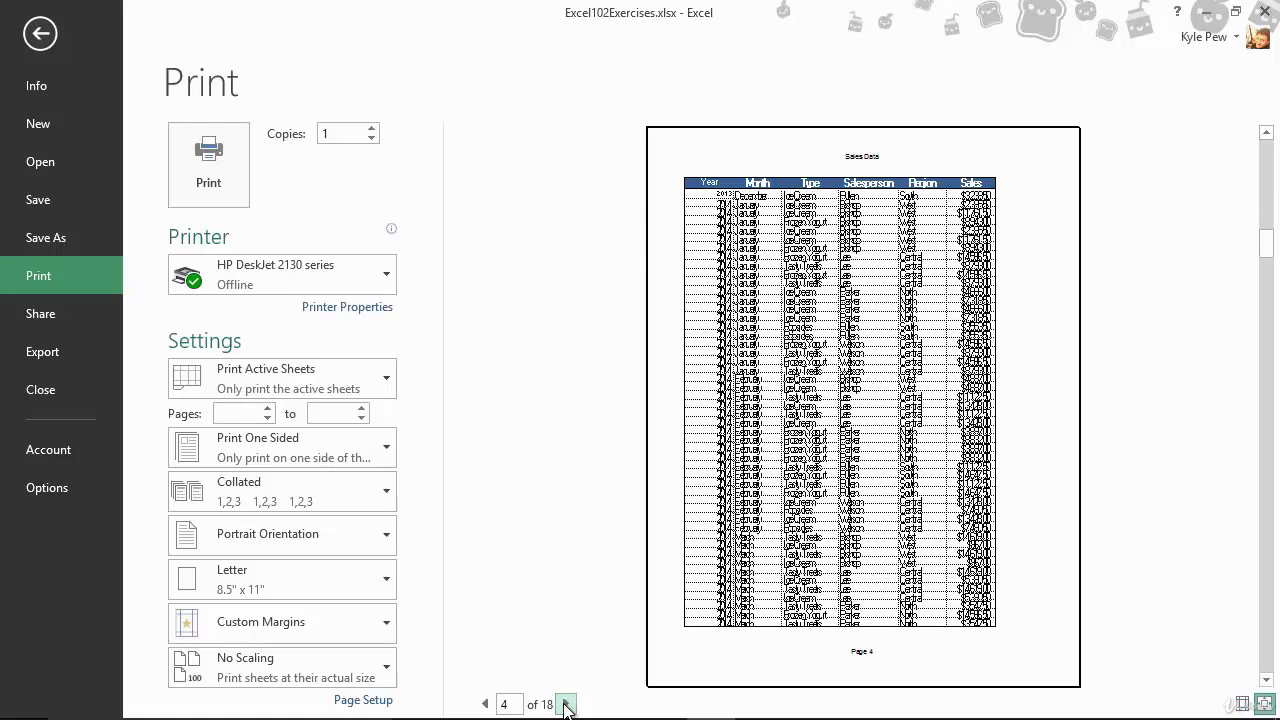
left_click(566, 705)
left_click(566, 705)
left_click(566, 705)
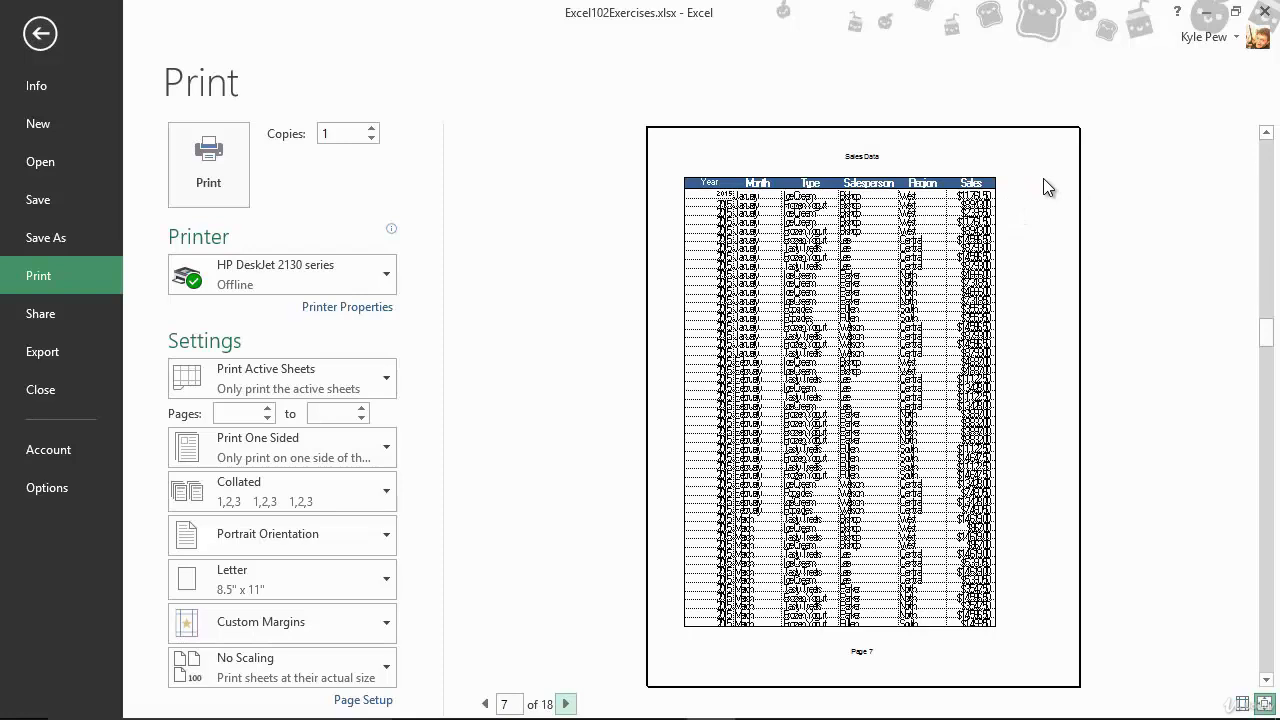
left_click(566, 704)
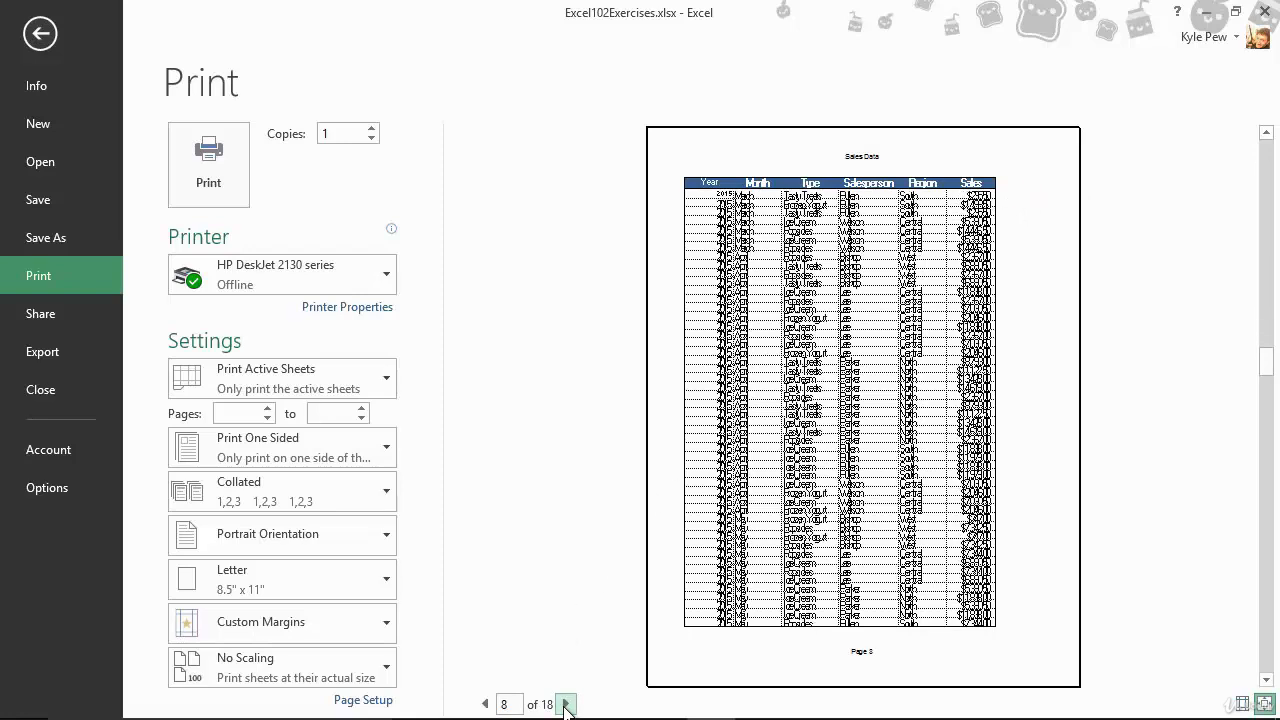
left_click(566, 704)
left_click(566, 704)
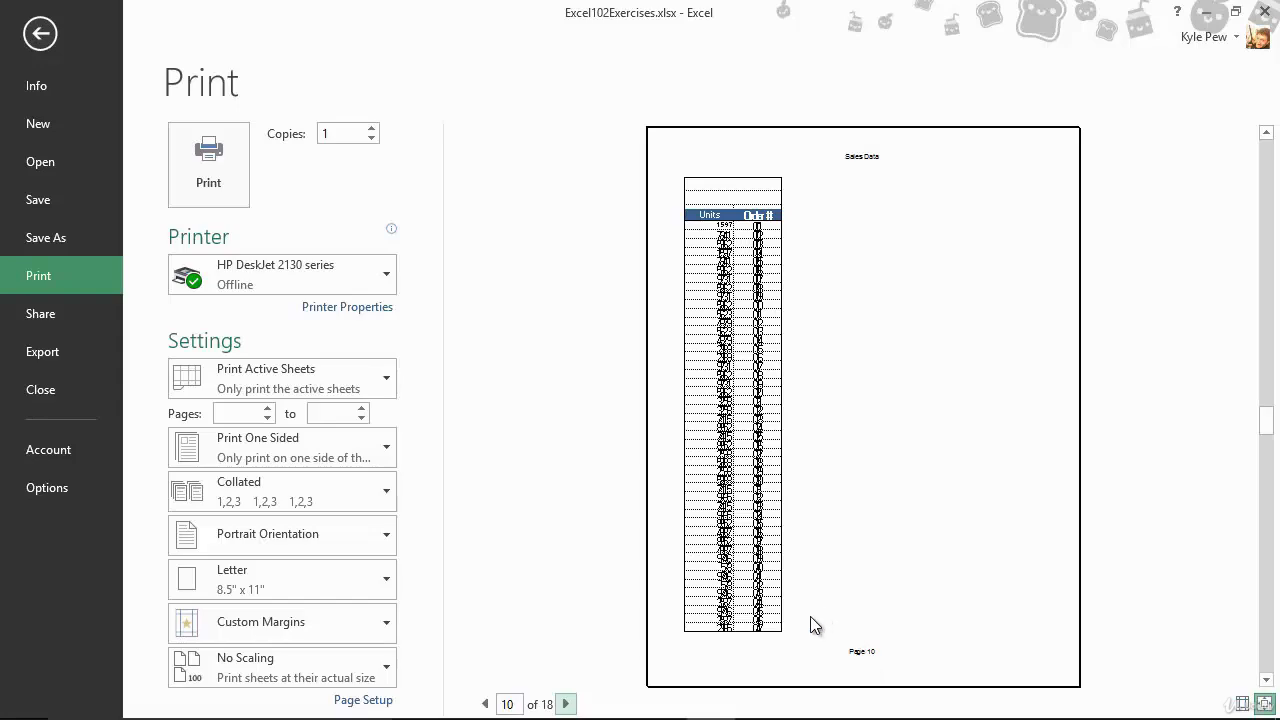
Bring the print preview back to page 1 and return to the worksheet
left_click(486, 703)
left_click(486, 703)
left_click(486, 703)
left_click(486, 703)
left_click(486, 703)
double_click(486, 703)
left_click(486, 703)
left_click(486, 703)
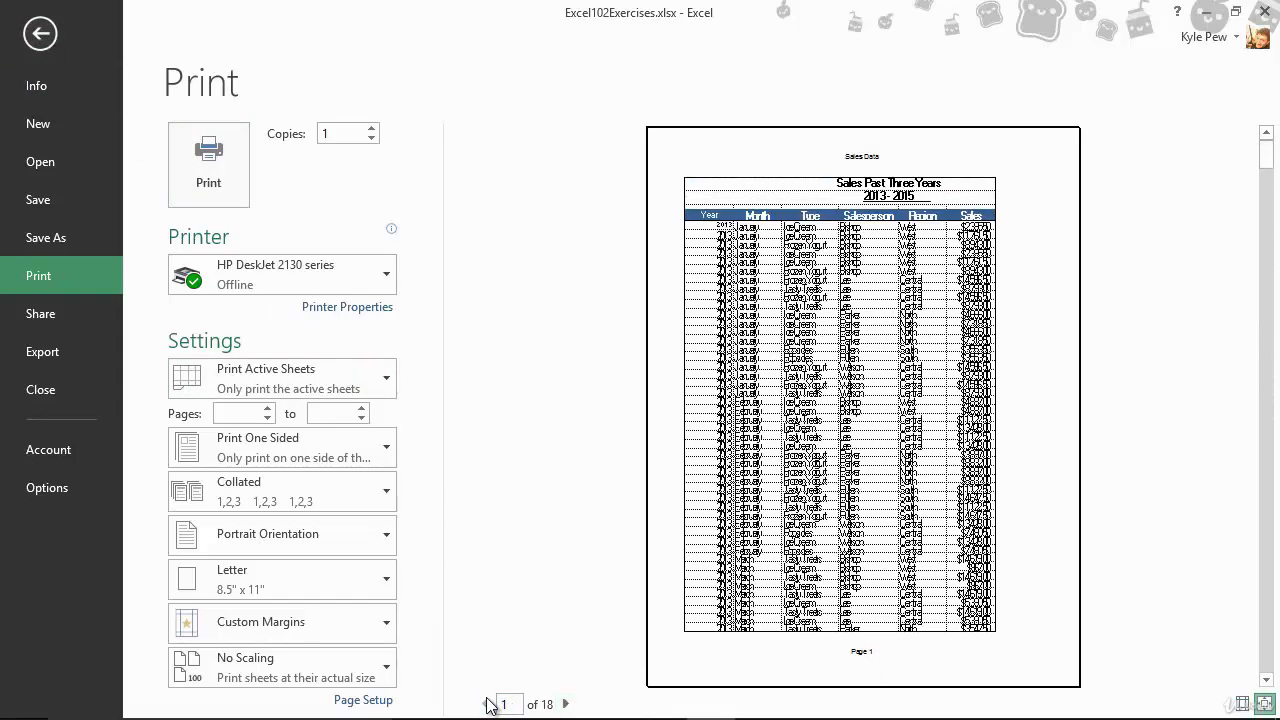
left_click(38, 38)
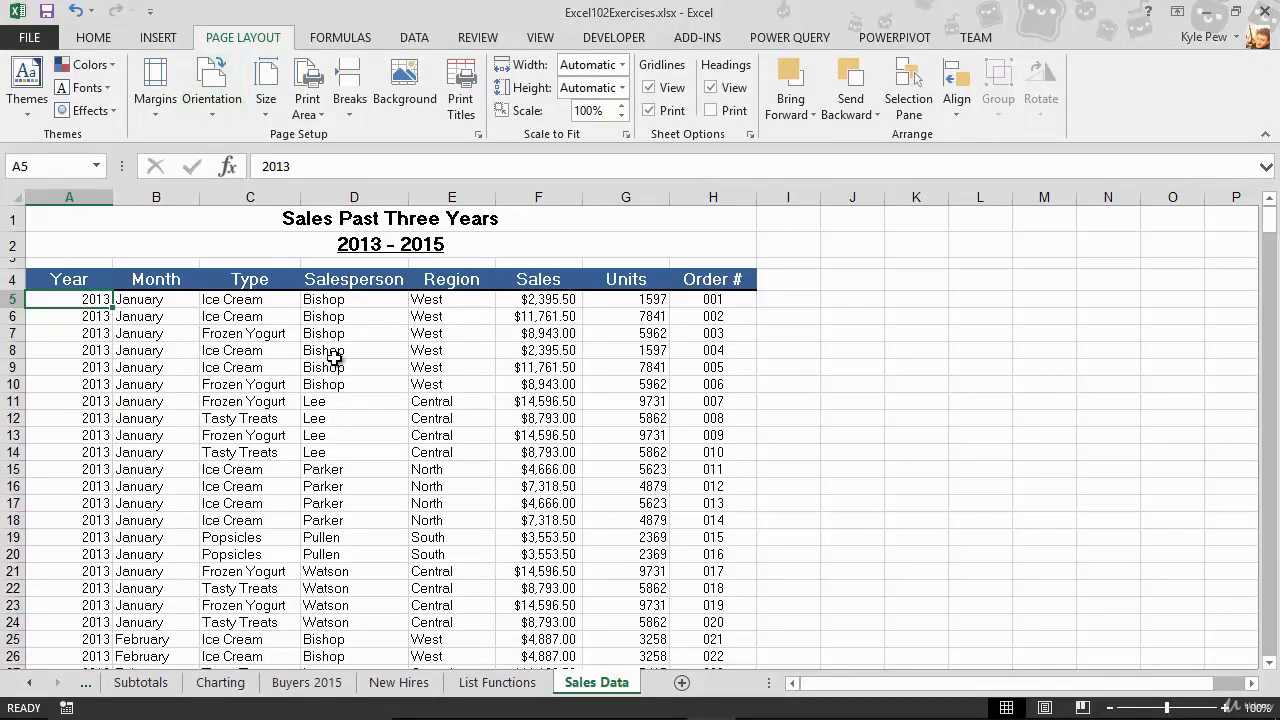
Switch the Sales Data sheet to Page Break Preview
left_click(540, 40)
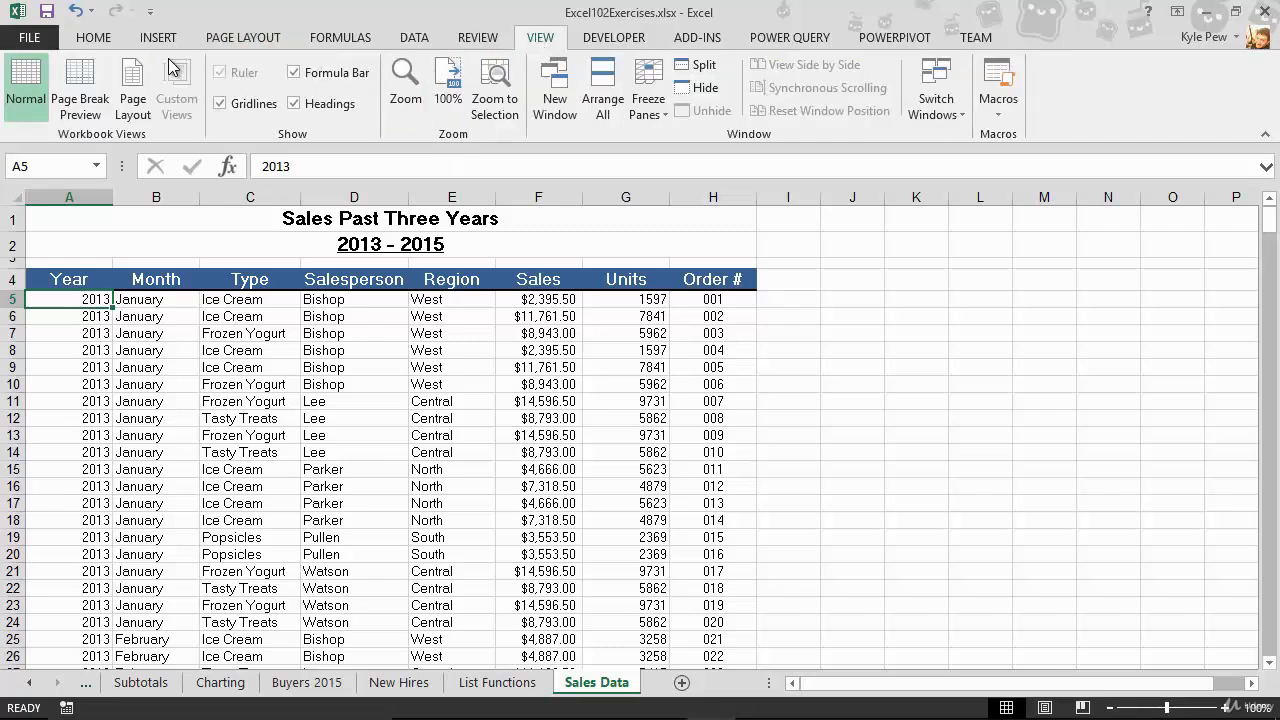
left_click(84, 110)
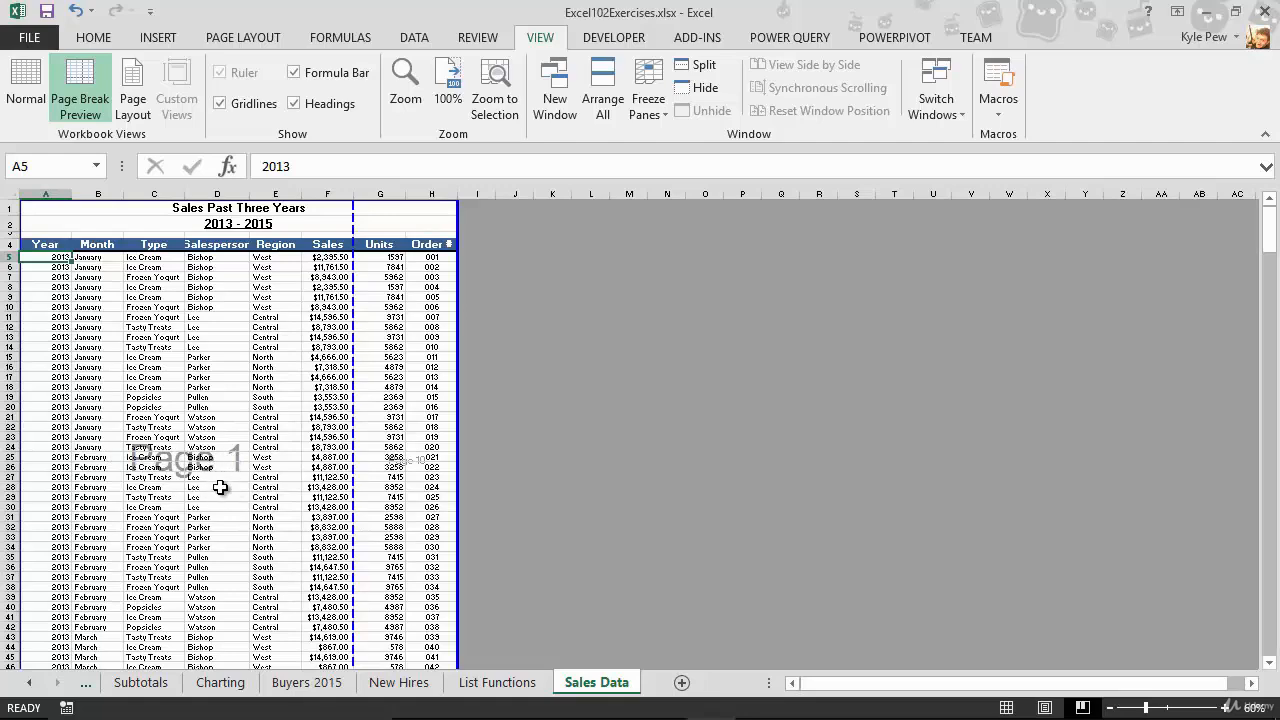
Examine where the horizontal and vertical page breaks divide the sales table across its first pages
scroll(220, 487, "down", 10)
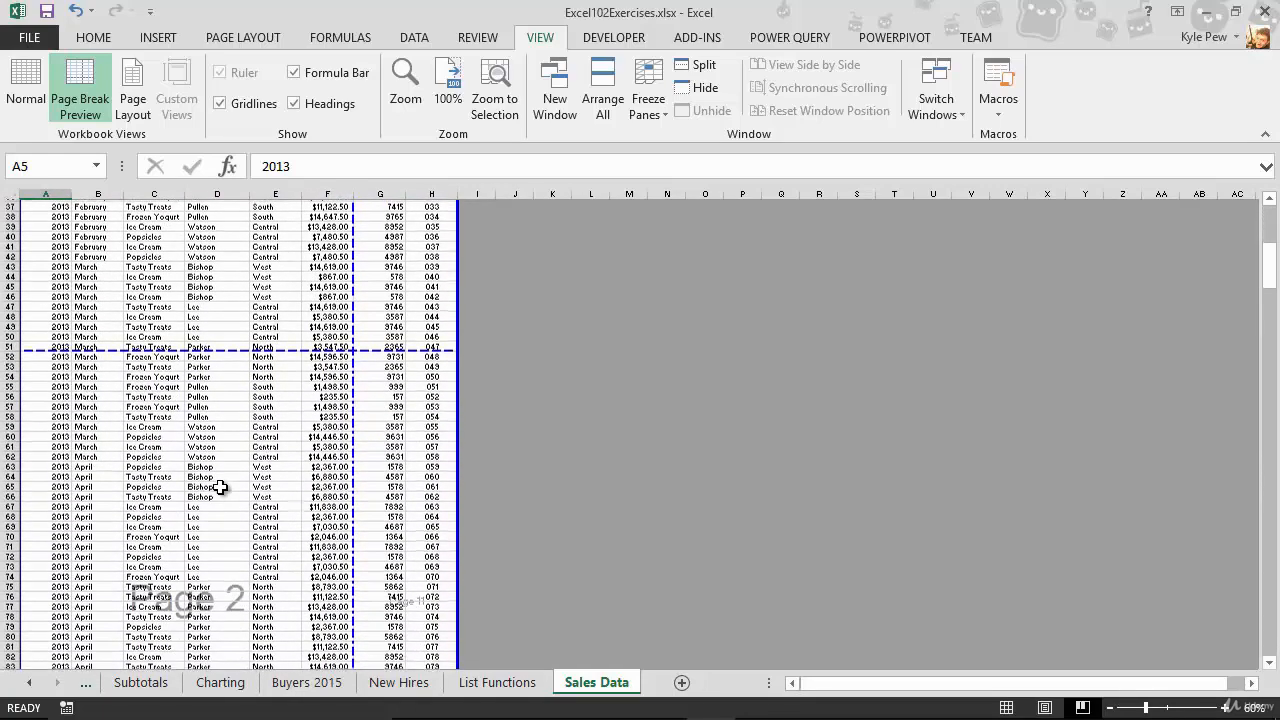
scroll(220, 487, "down", 3)
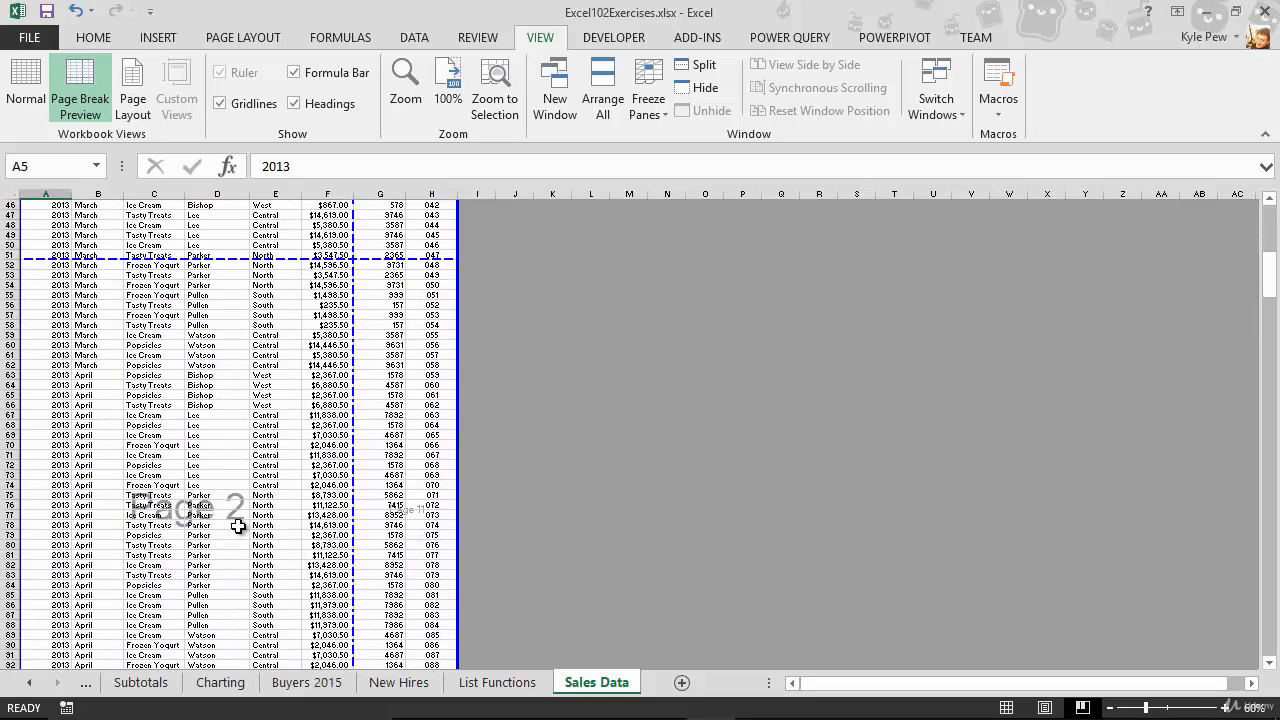
scroll(238, 526, "down", 16)
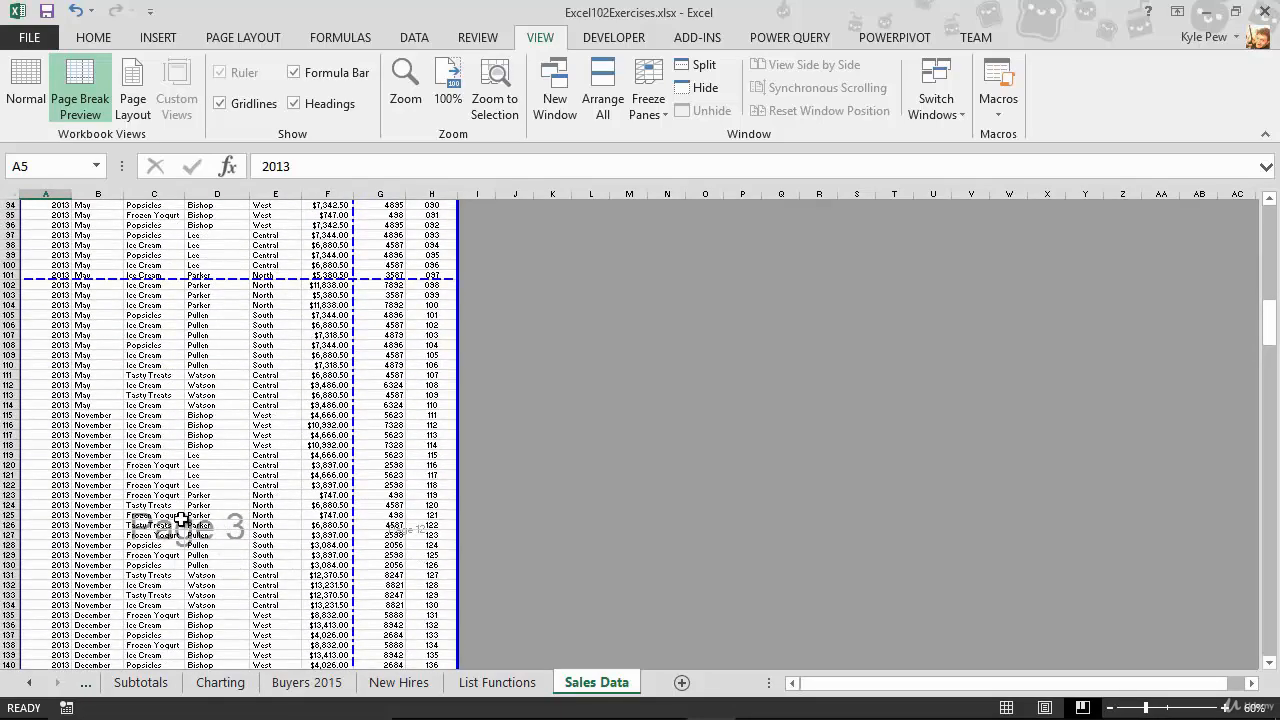
scroll(259, 537, "up", 20)
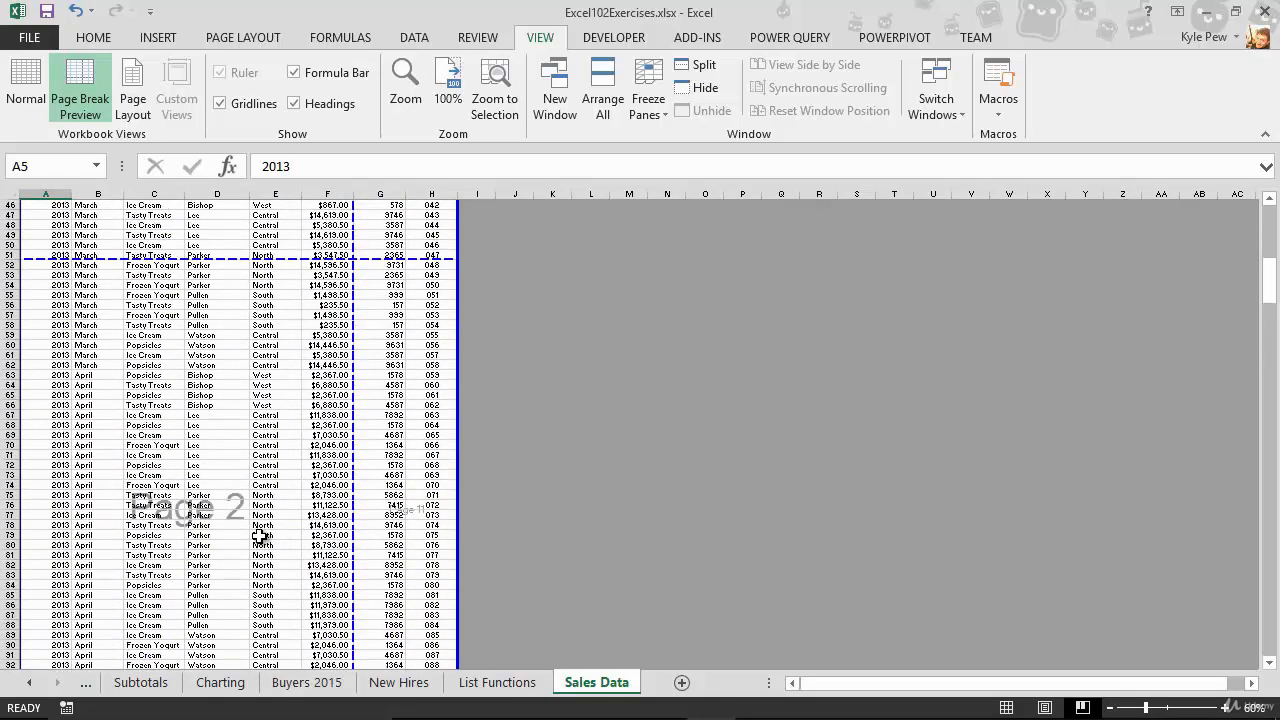
scroll(259, 537, "up", 1)
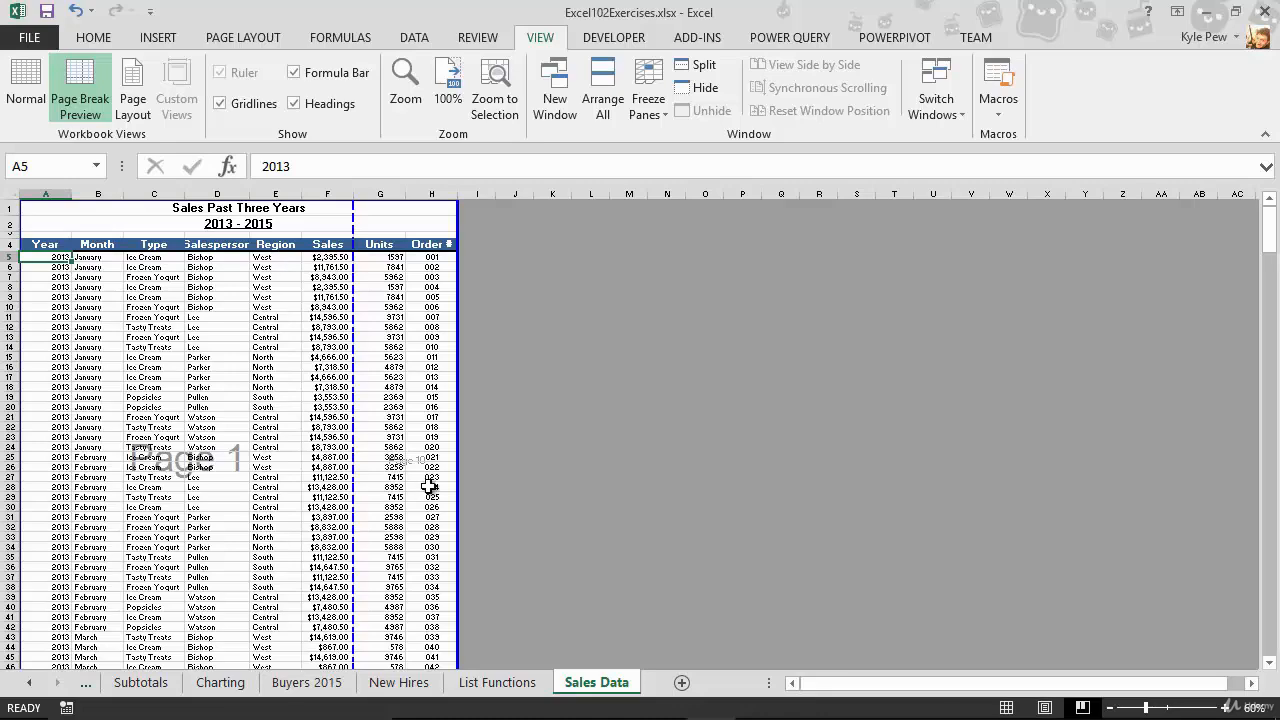
scroll(410, 572, "down", 15)
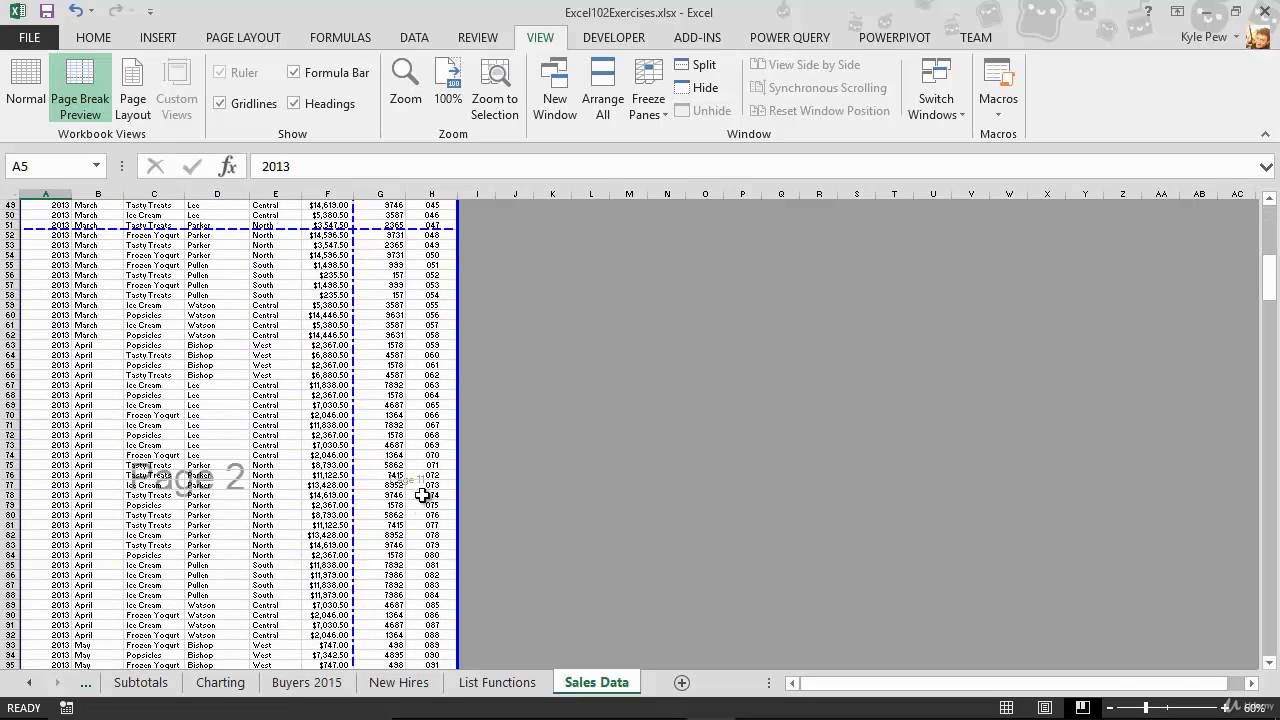
scroll(290, 503, "up", 14)
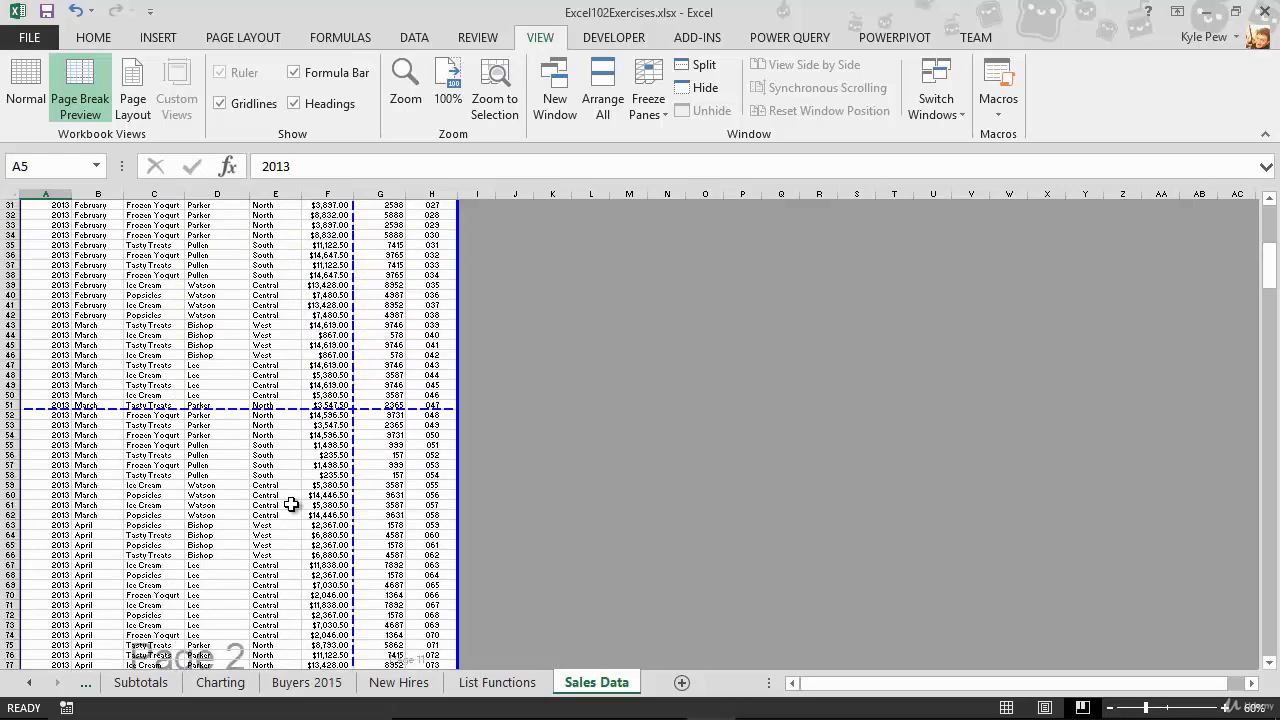
scroll(212, 420, "up", 2)
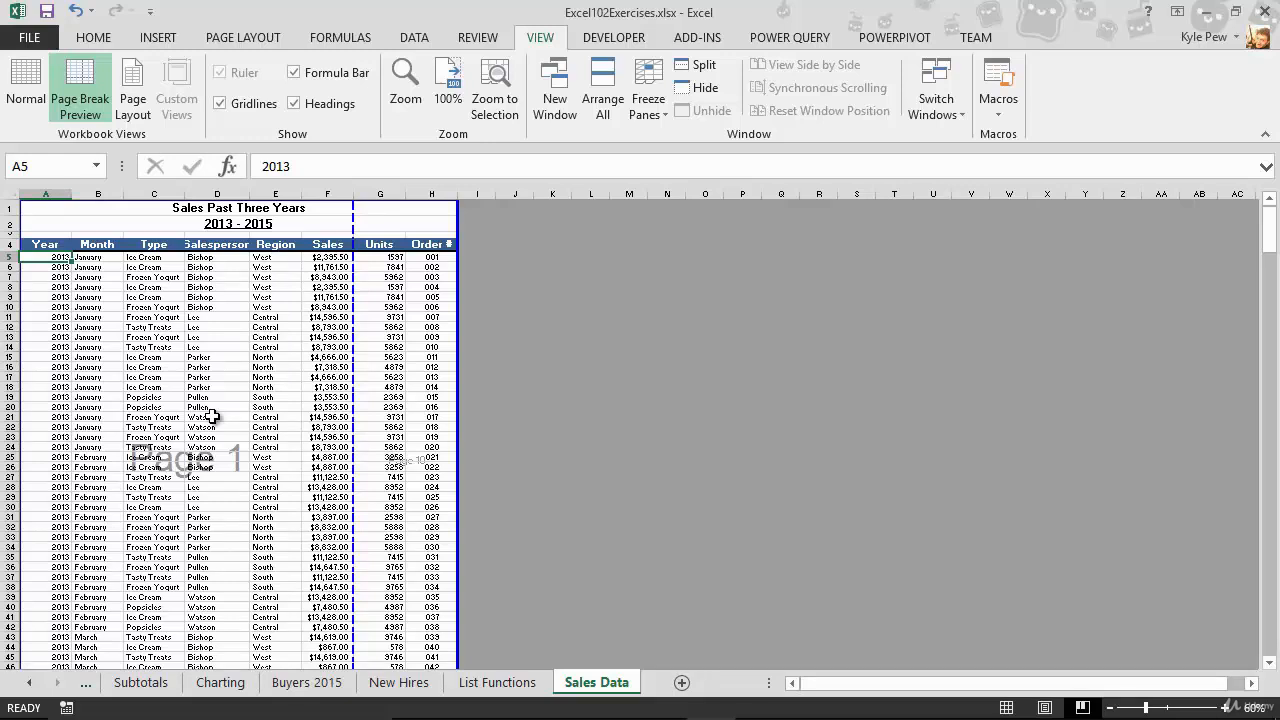
Compare the Type column with the Units and Order # columns across the vertical page break, following it down to the next horizontal break
left_click(162, 328)
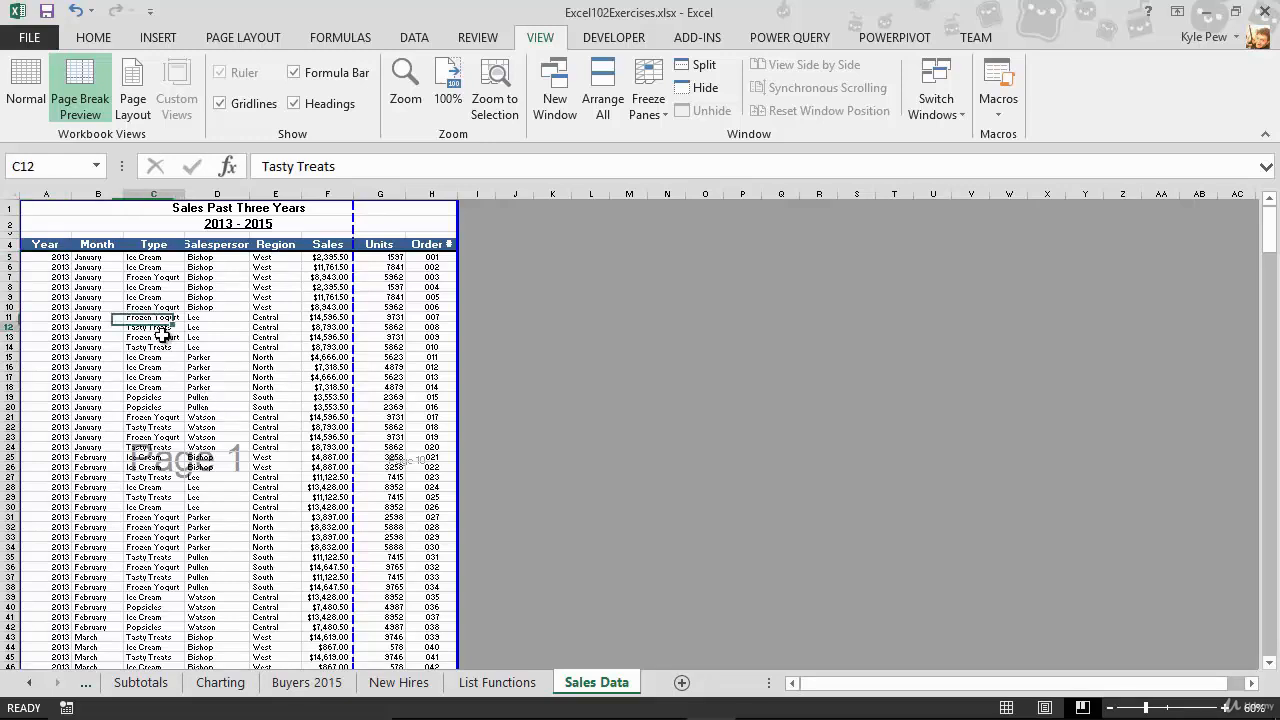
left_click(400, 337)
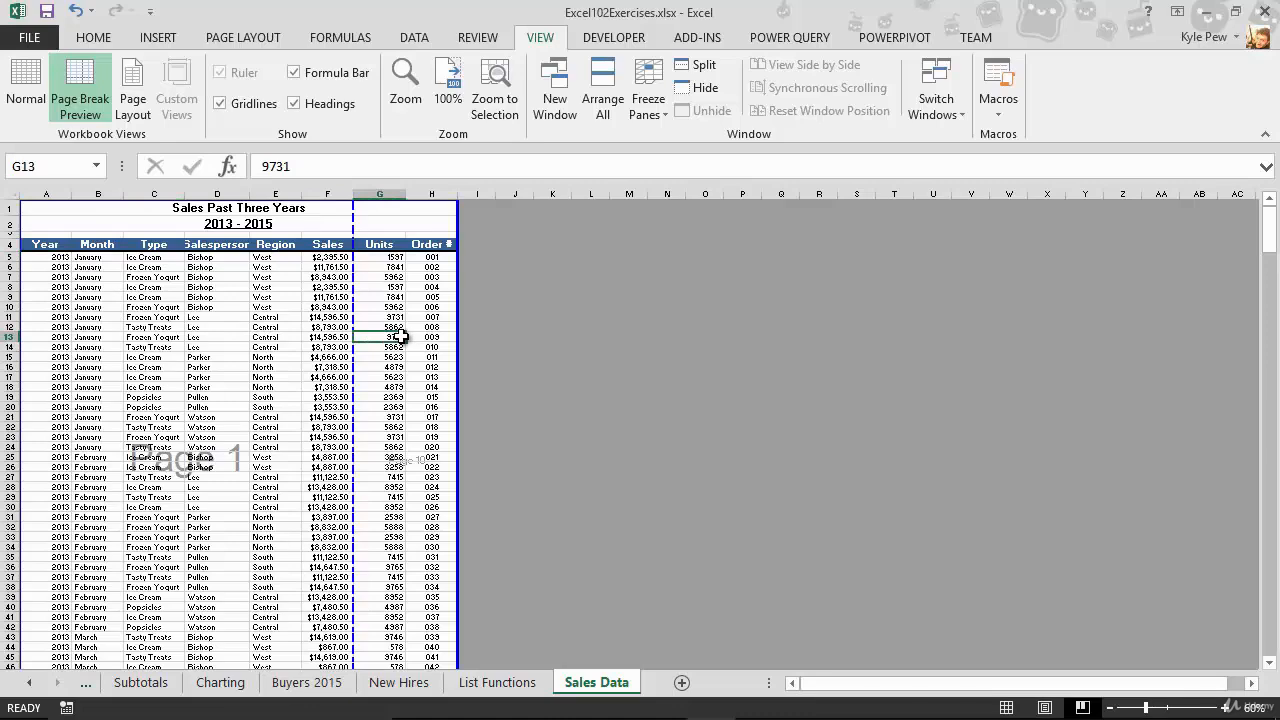
left_click(167, 336)
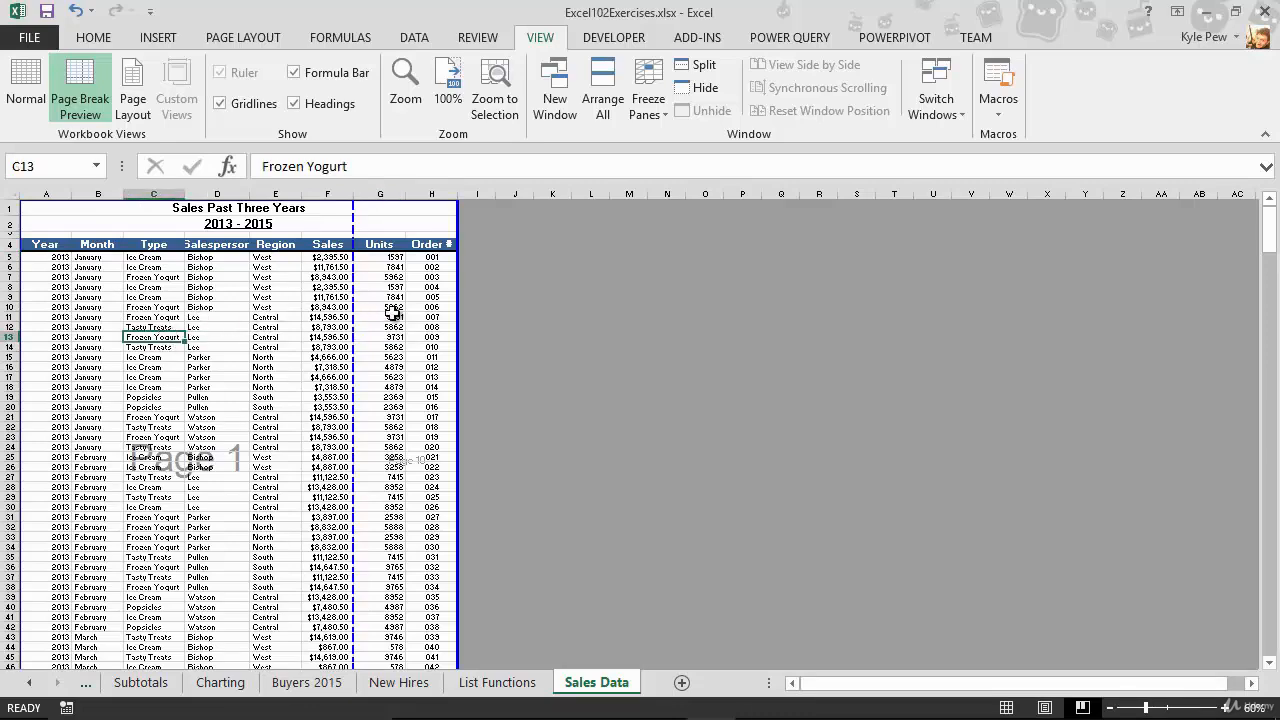
left_click(432, 337)
scroll(408, 361, "down", 5)
scroll(396, 375, "down", 7)
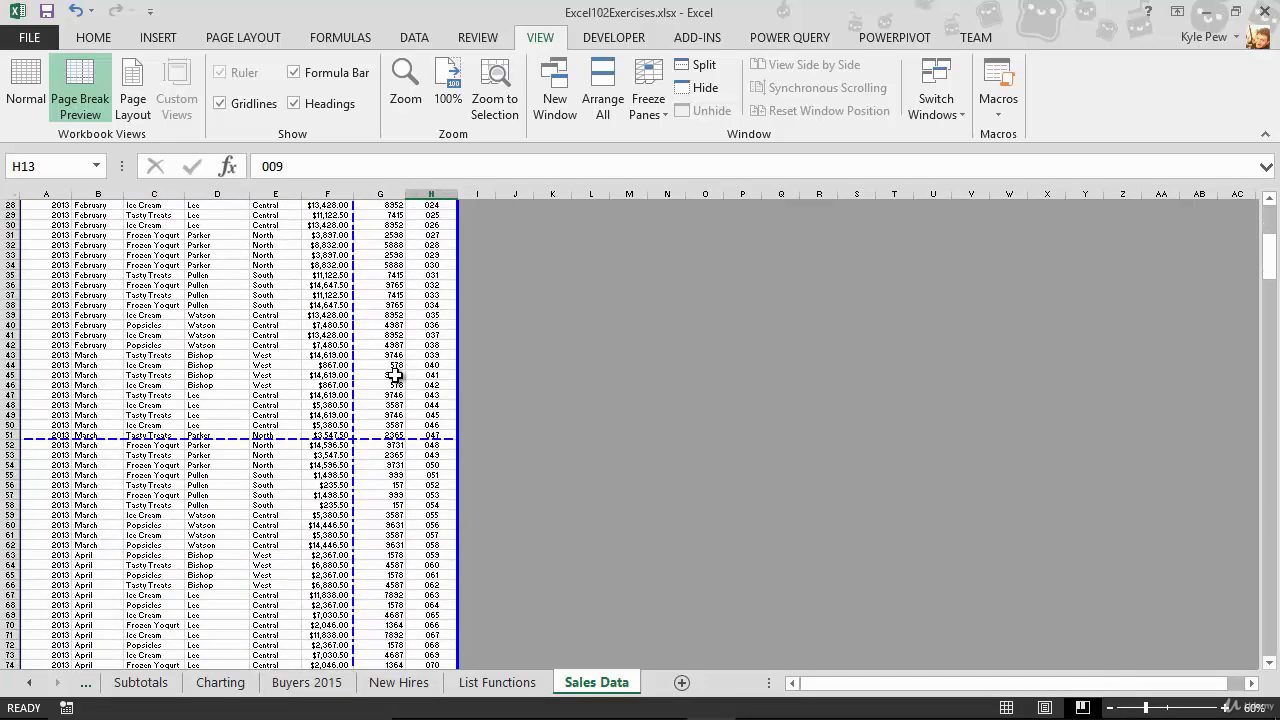
Check the sales rows below the first horizontal page break on both sides of the vertical page break
left_click(154, 505)
left_click_drag(390, 505, 397, 512)
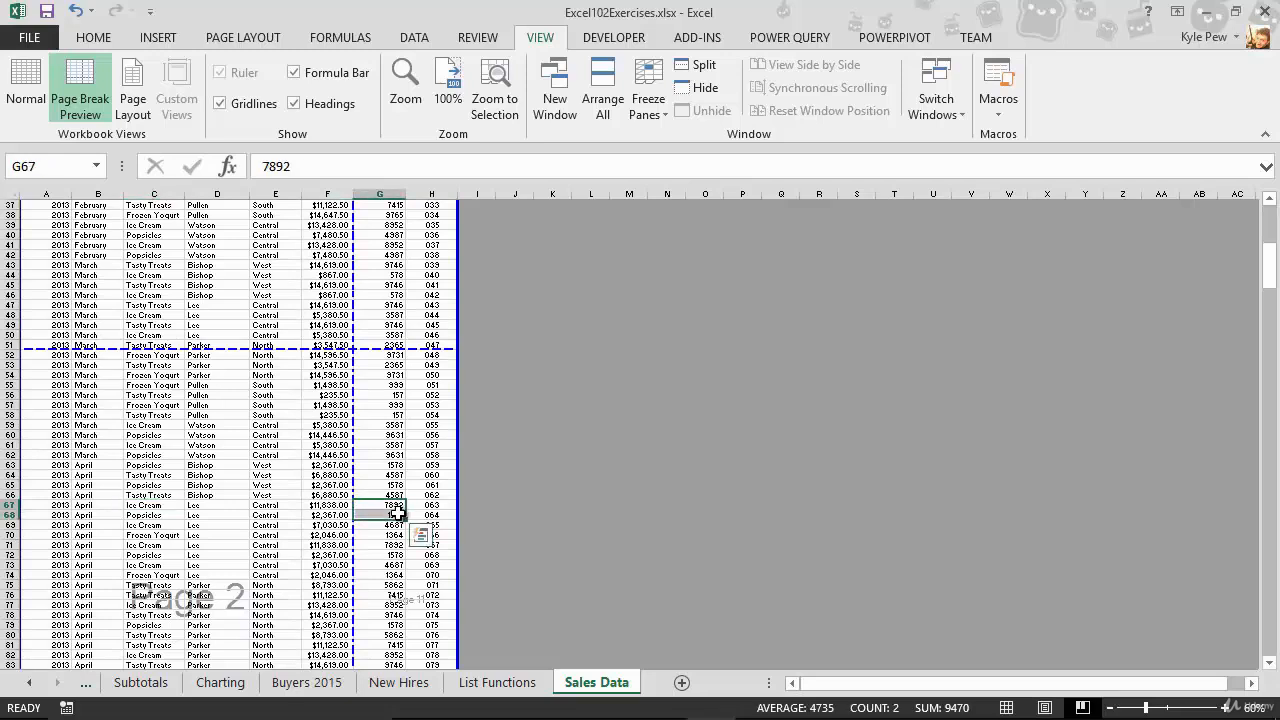
left_click(308, 424)
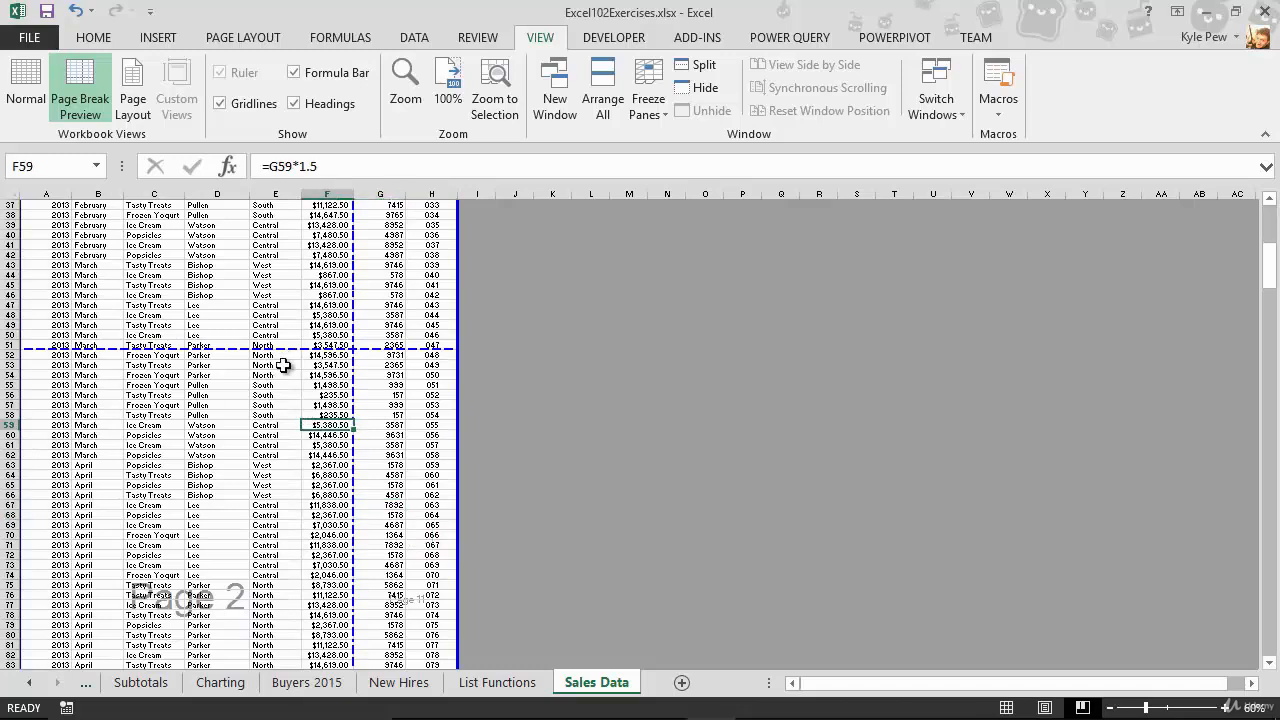
Set the sheet's page order to Over, then down in the Page Setup print options
left_click(245, 38)
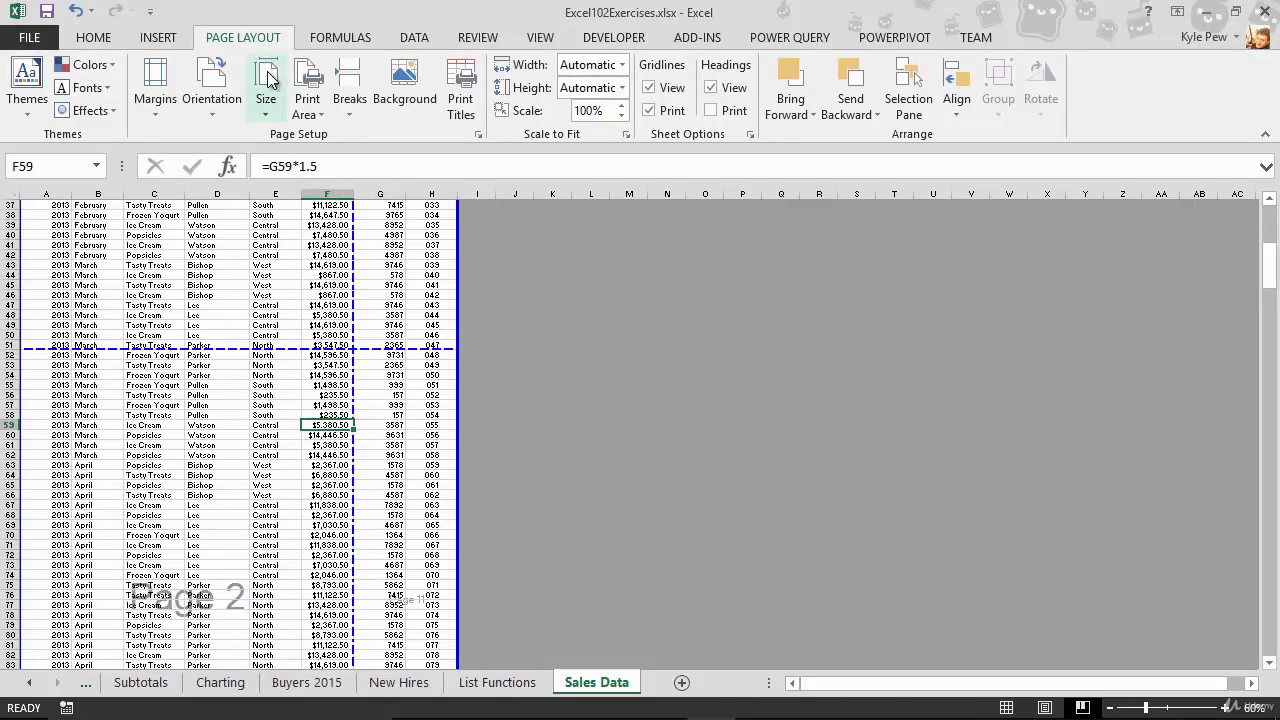
left_click(462, 104)
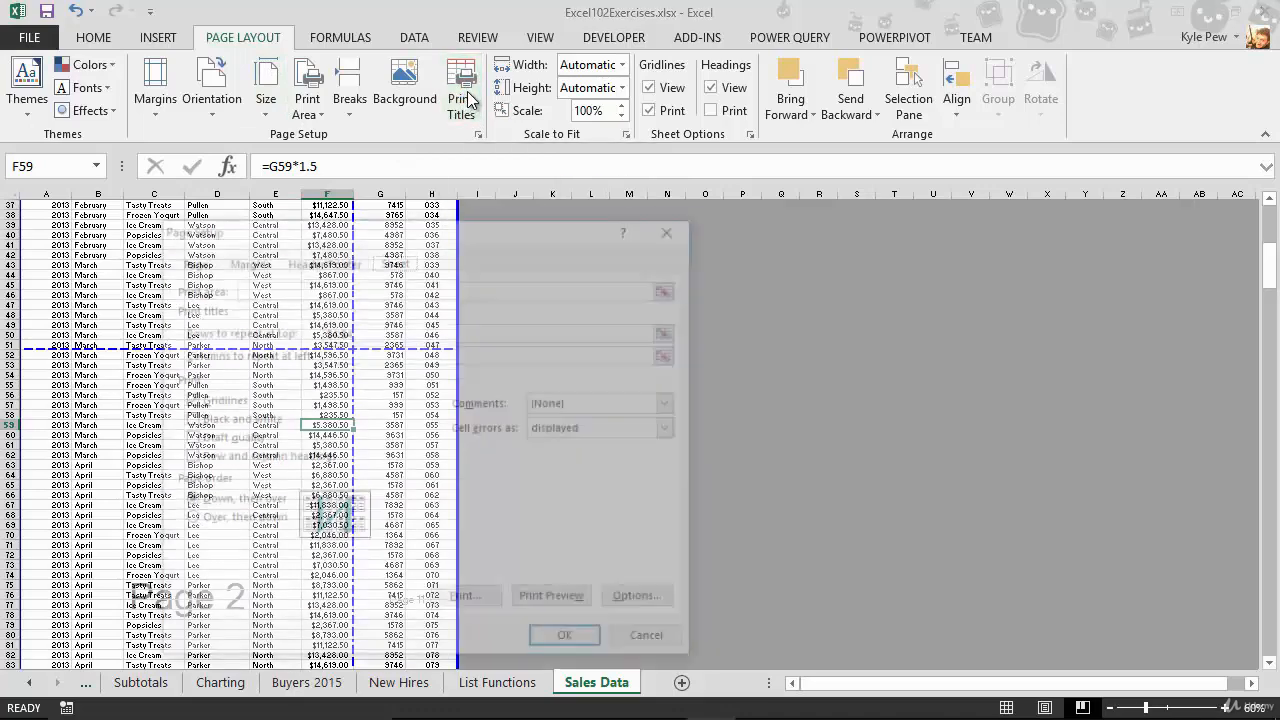
left_click_drag(331, 229, 136, 142)
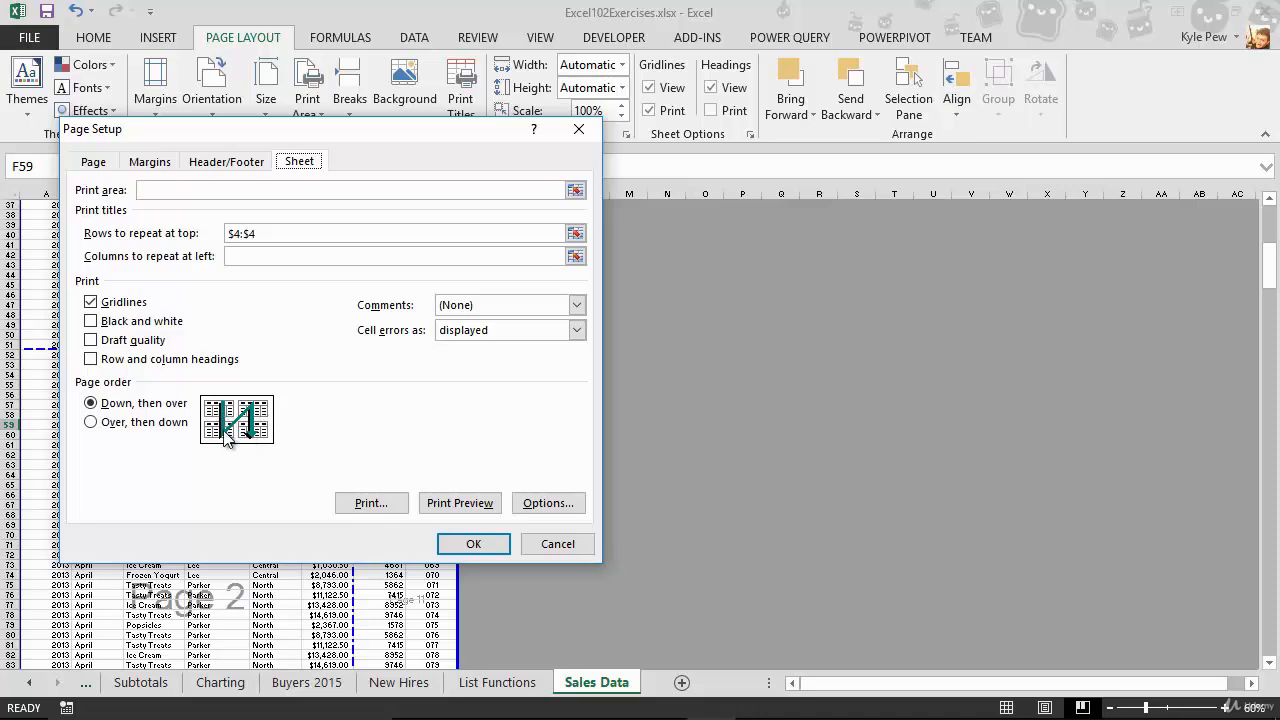
left_click(108, 428)
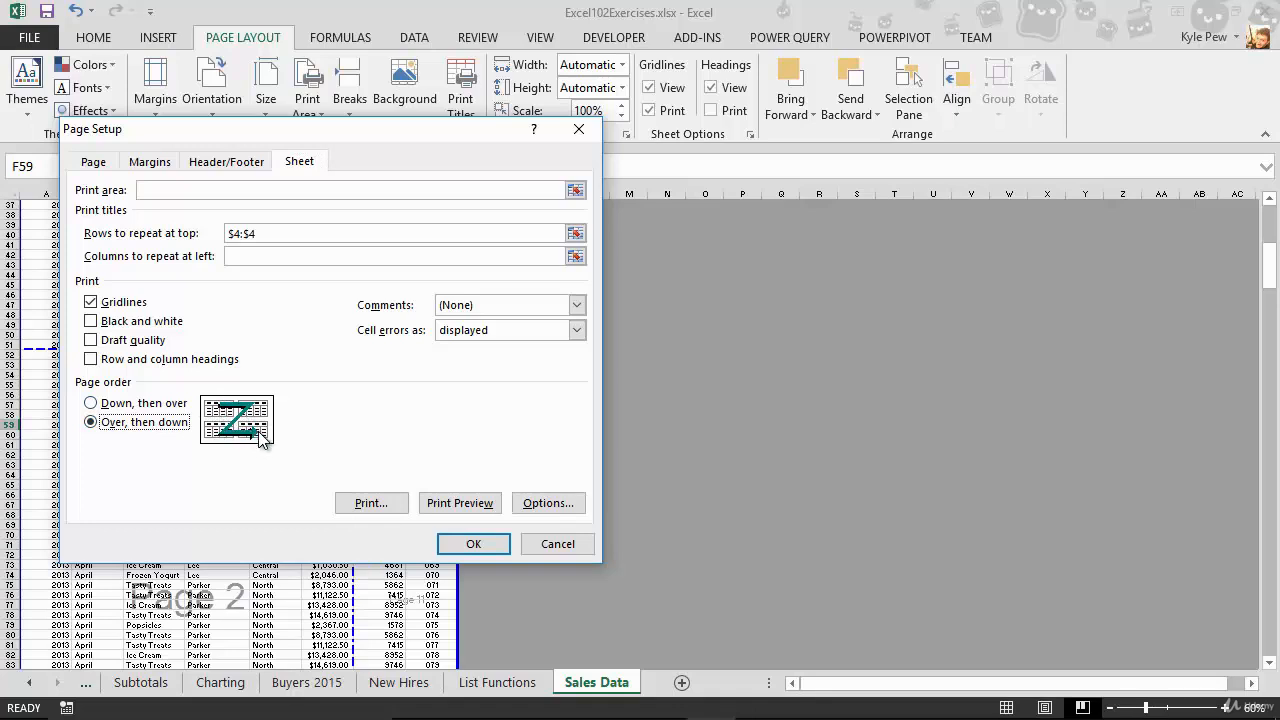
left_click(441, 540)
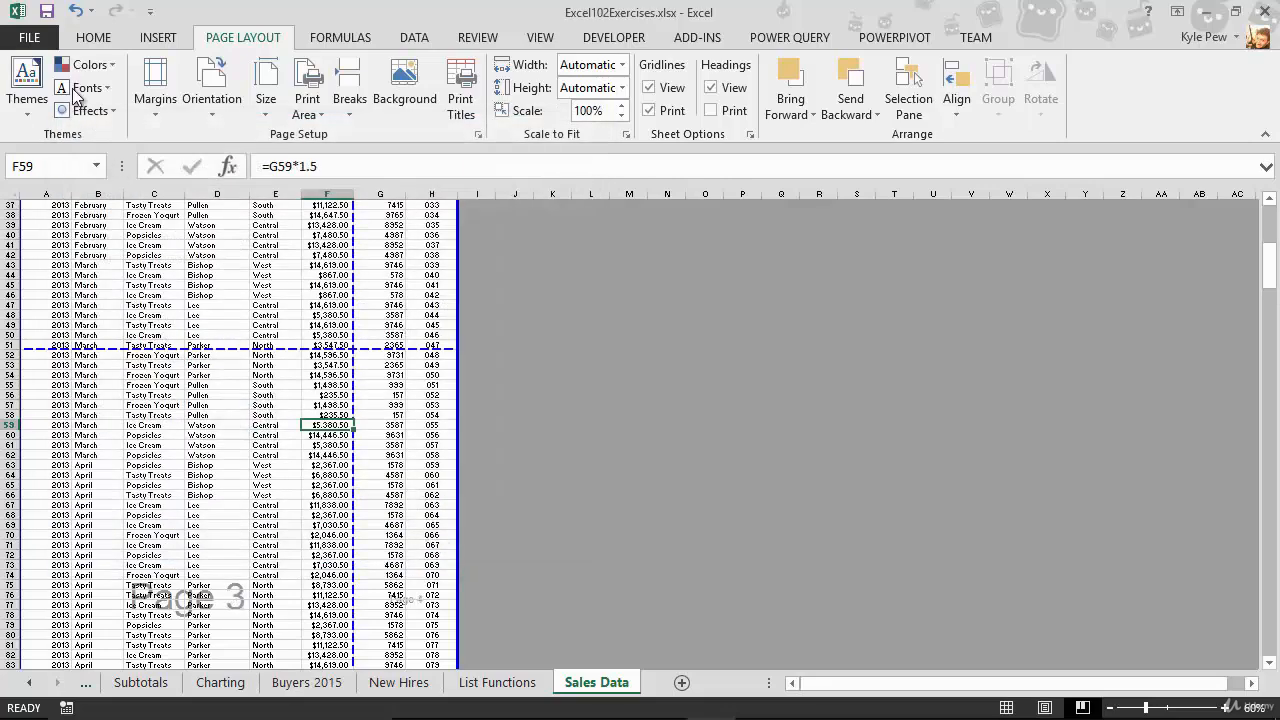
Open the print preview and page forward from page 1 to page 4 to check the page order
left_click(35, 37)
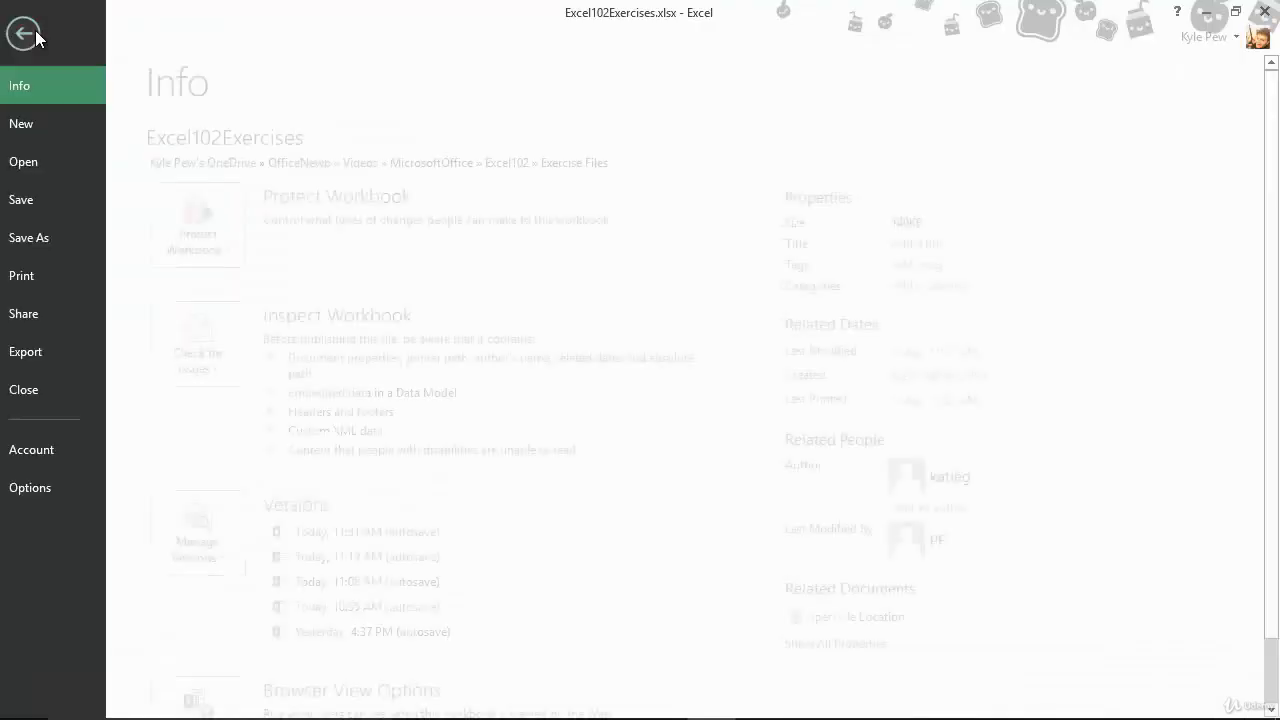
left_click(38, 280)
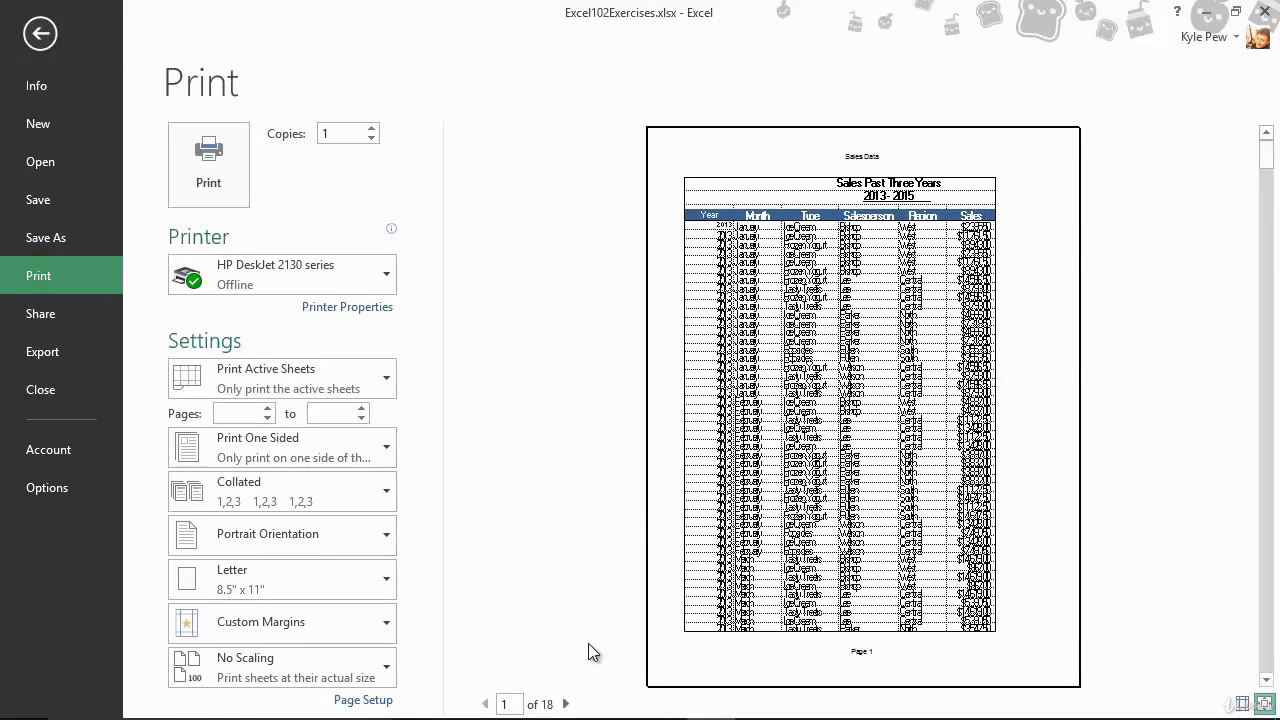
left_click(565, 704)
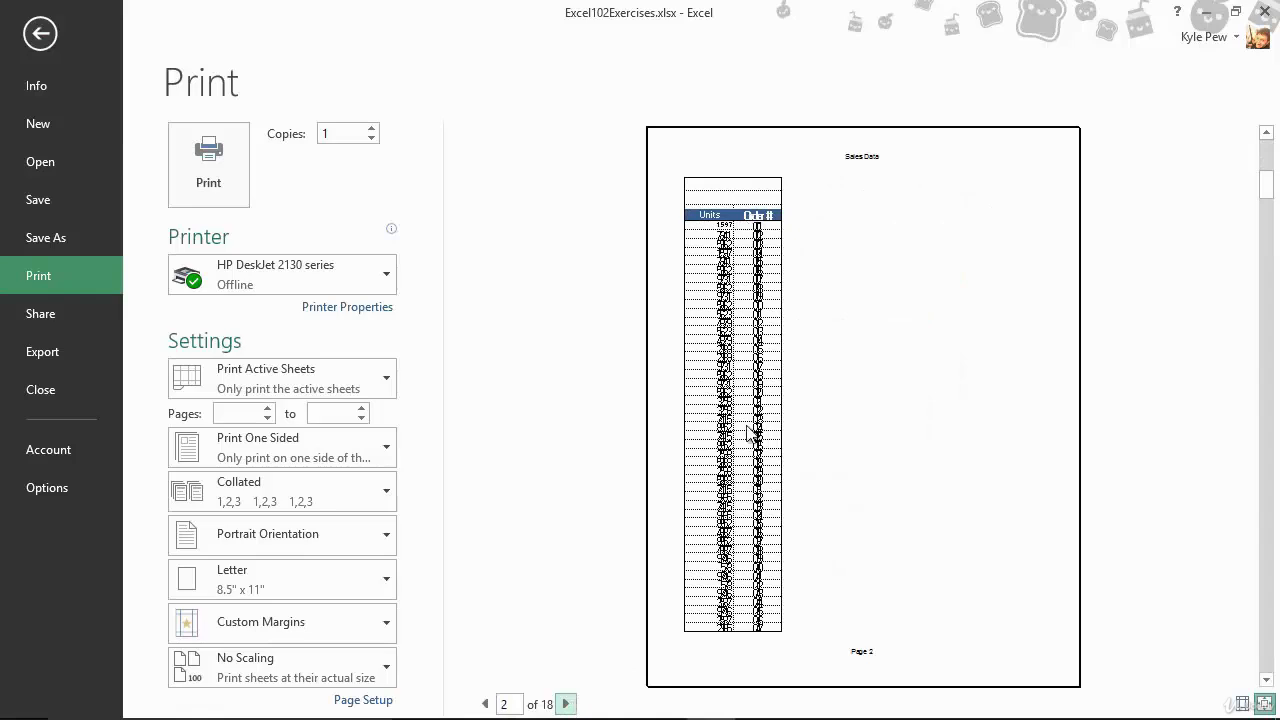
left_click(566, 705)
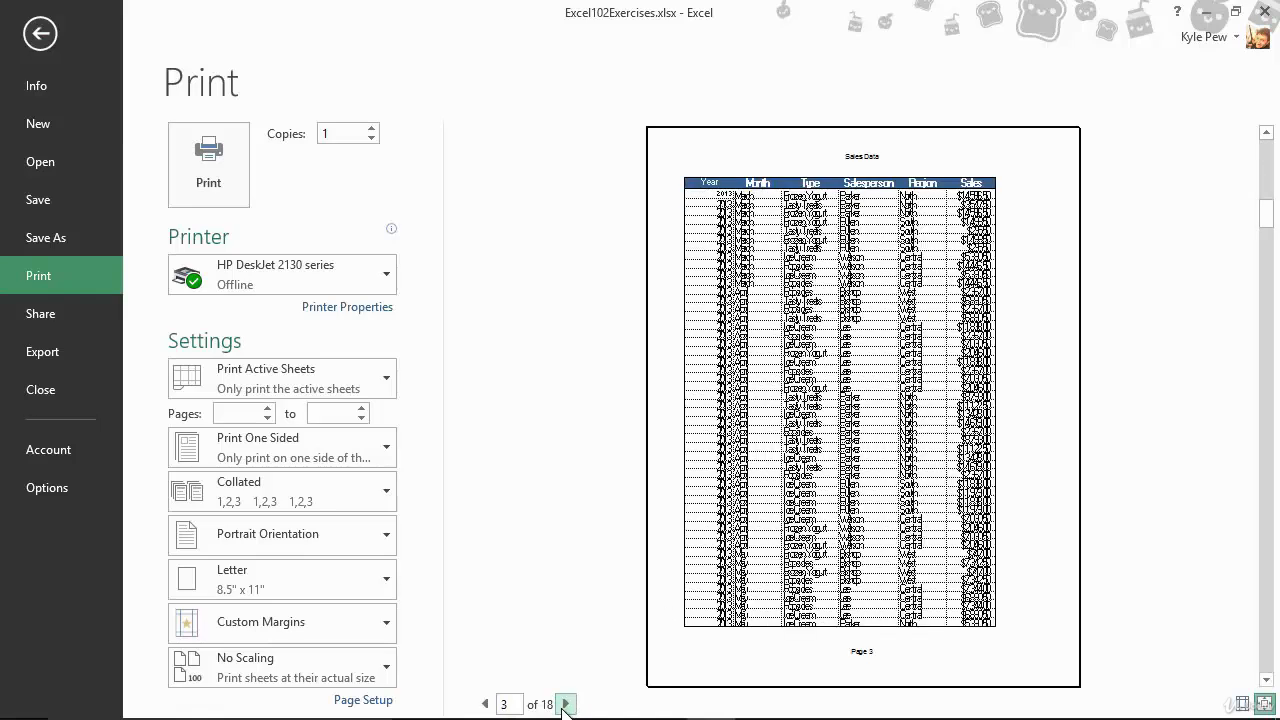
left_click(566, 705)
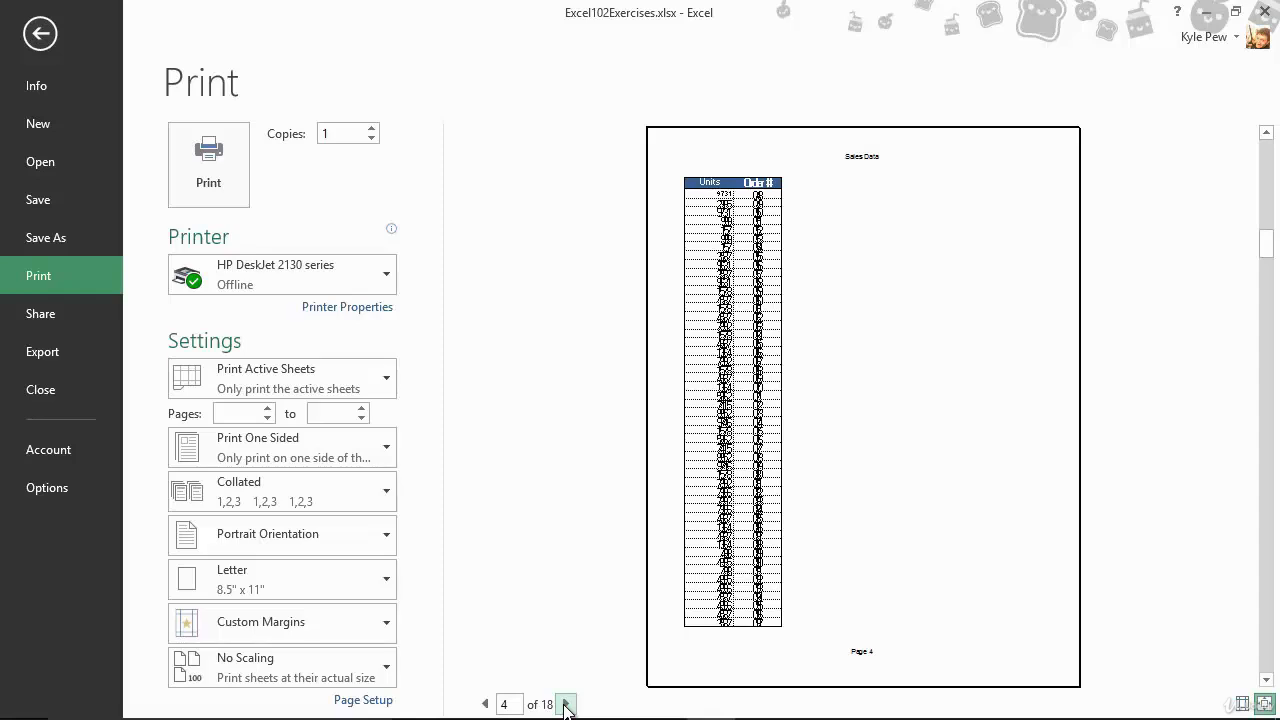